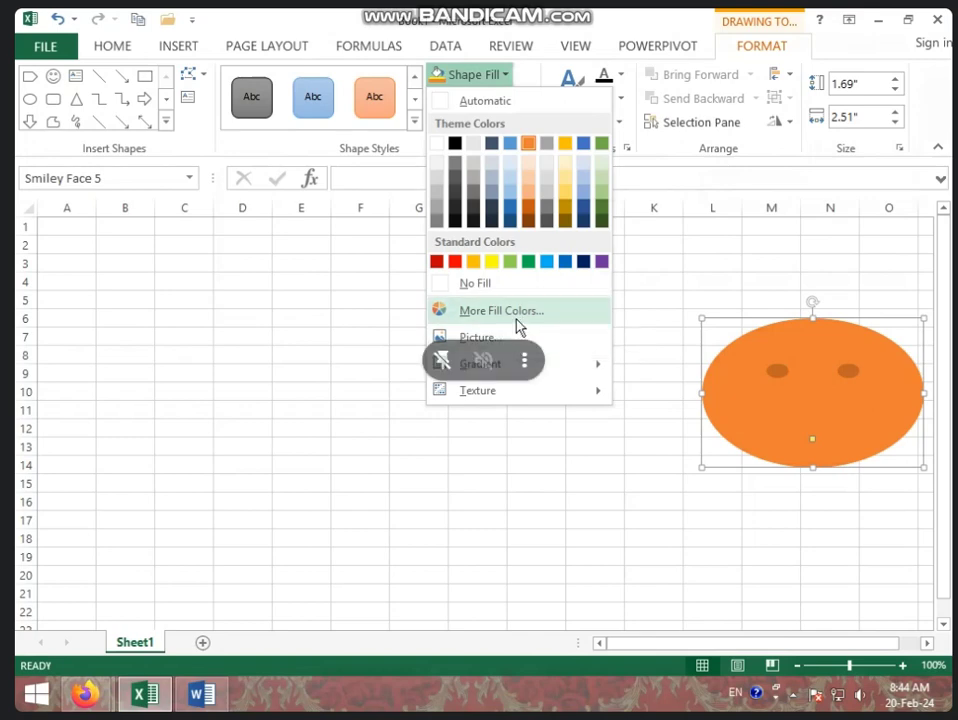
Replace the smiley's orange fill with a custom teal colour, RGB 52, 234, 199
left_click(518, 322)
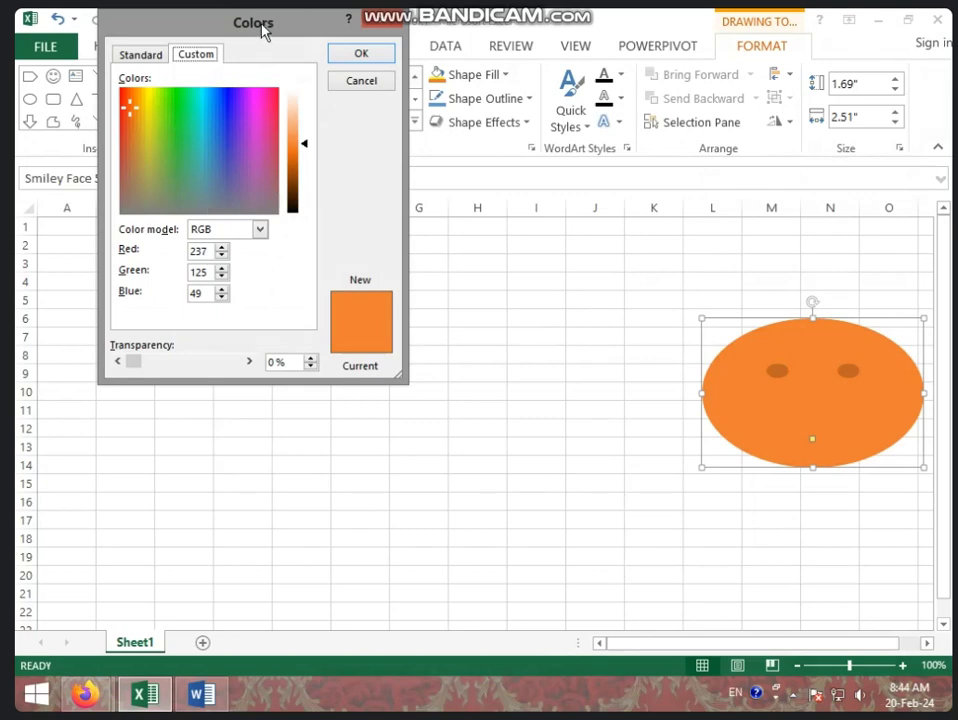
left_click_drag(265, 30, 441, 214)
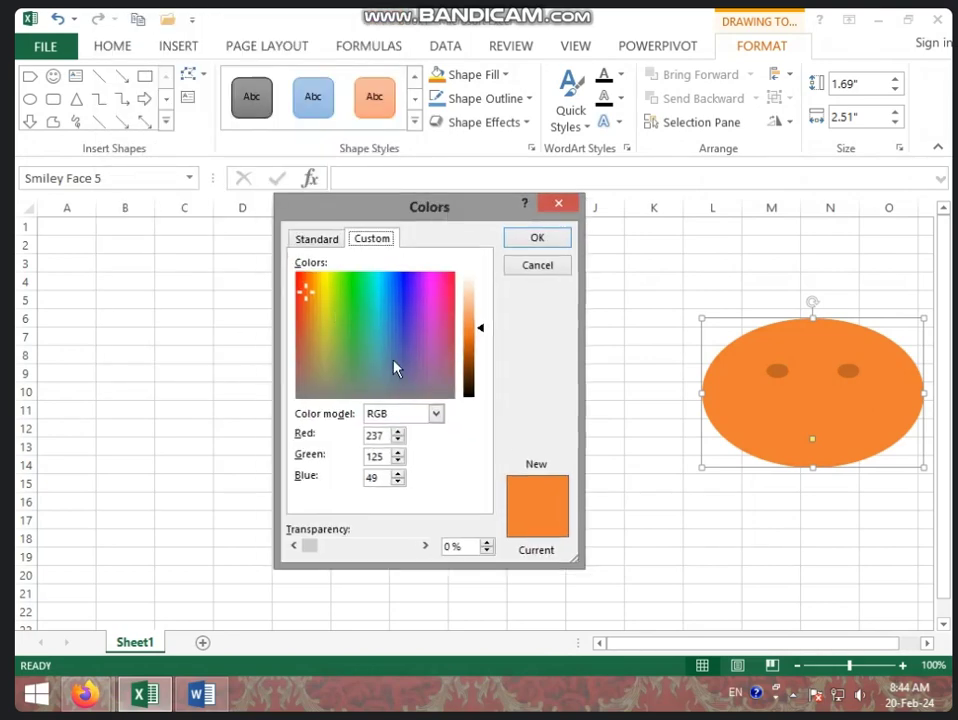
left_click_drag(359, 327, 367, 292)
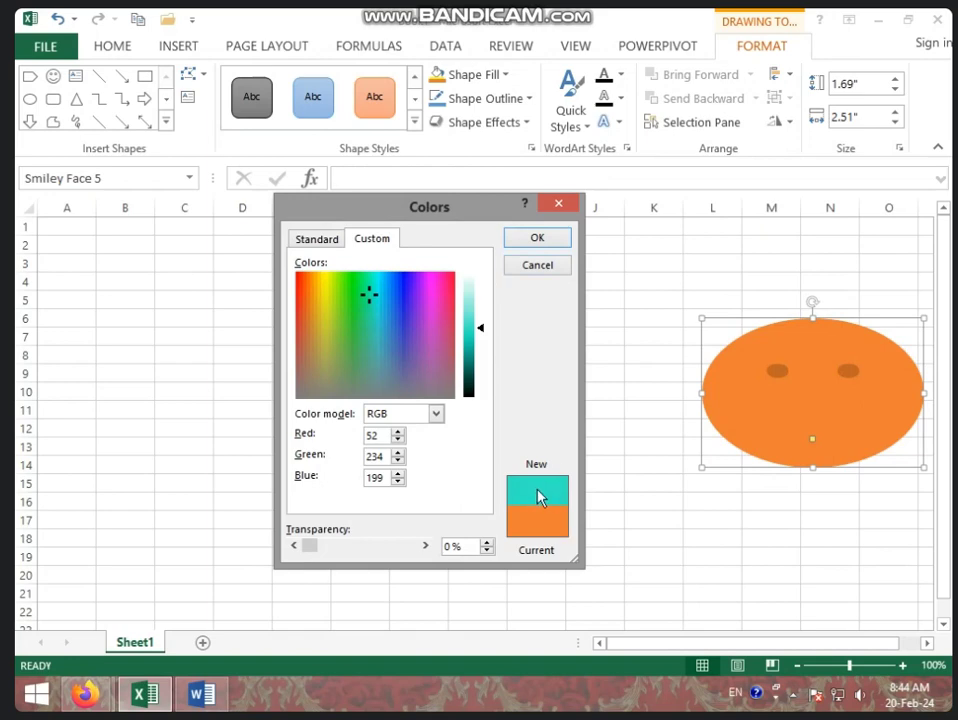
left_click(548, 238)
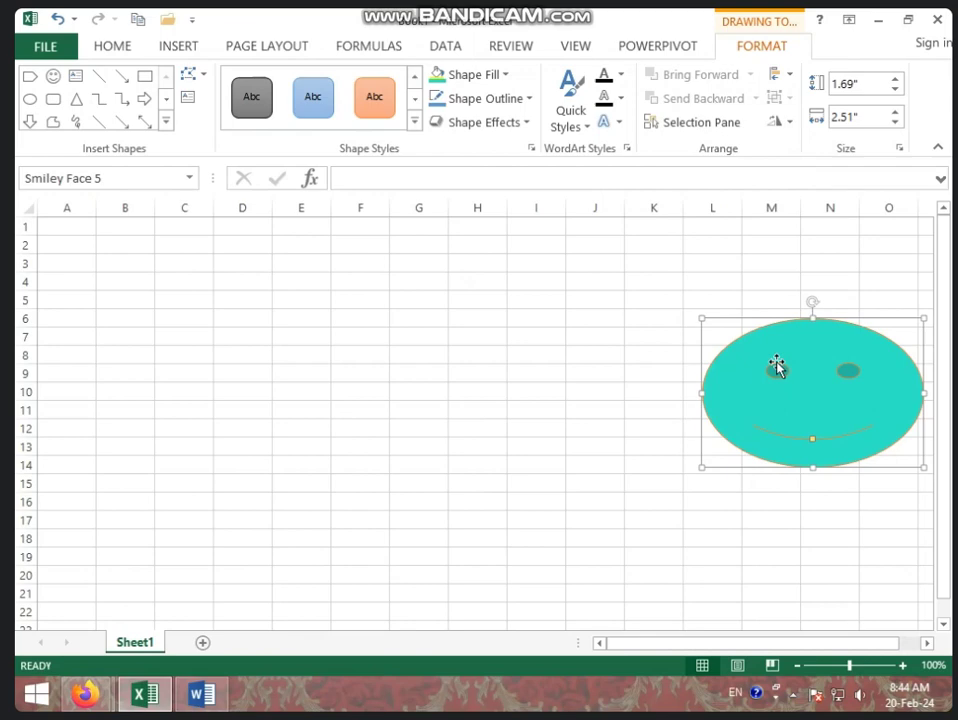
Replace the turquoise fill with picture file 123, a pink rose, from the WALLPAPER folder
left_click(505, 78)
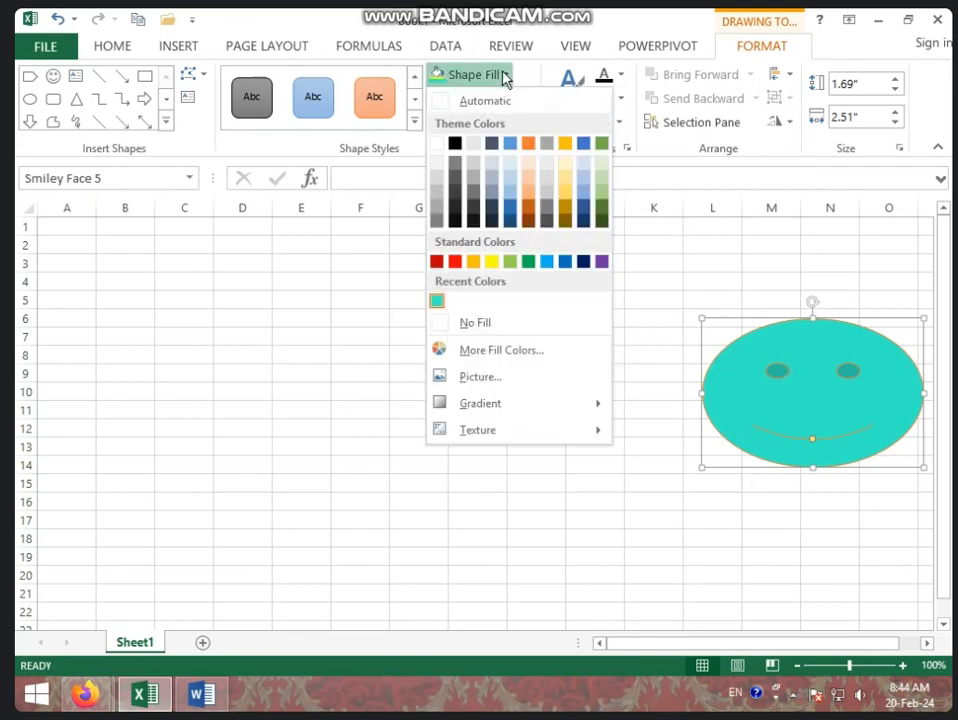
left_click(520, 378)
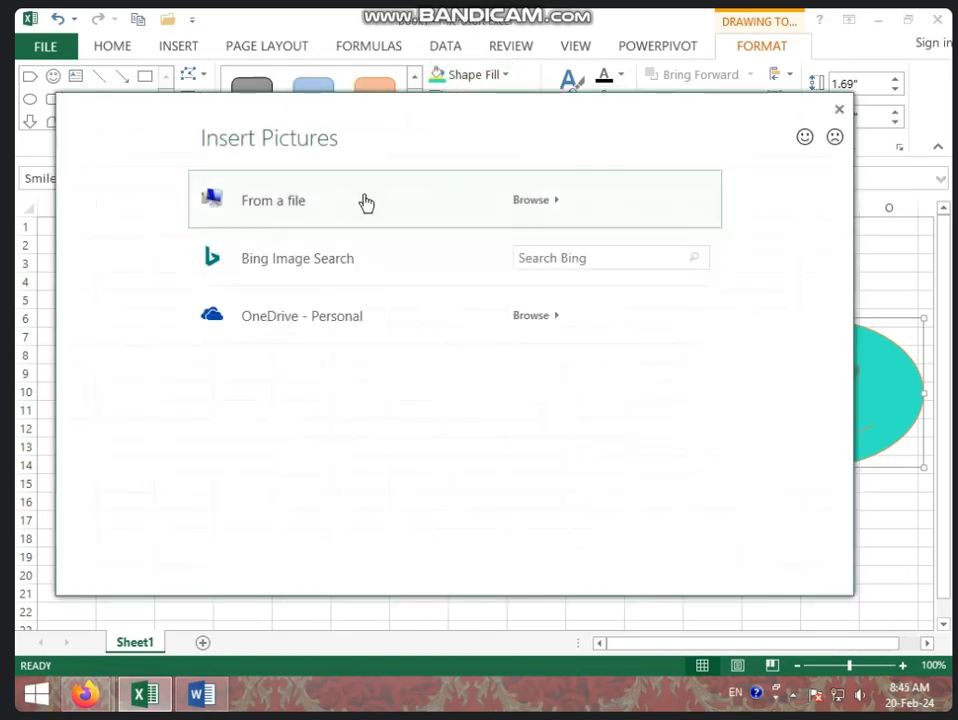
left_click(575, 204)
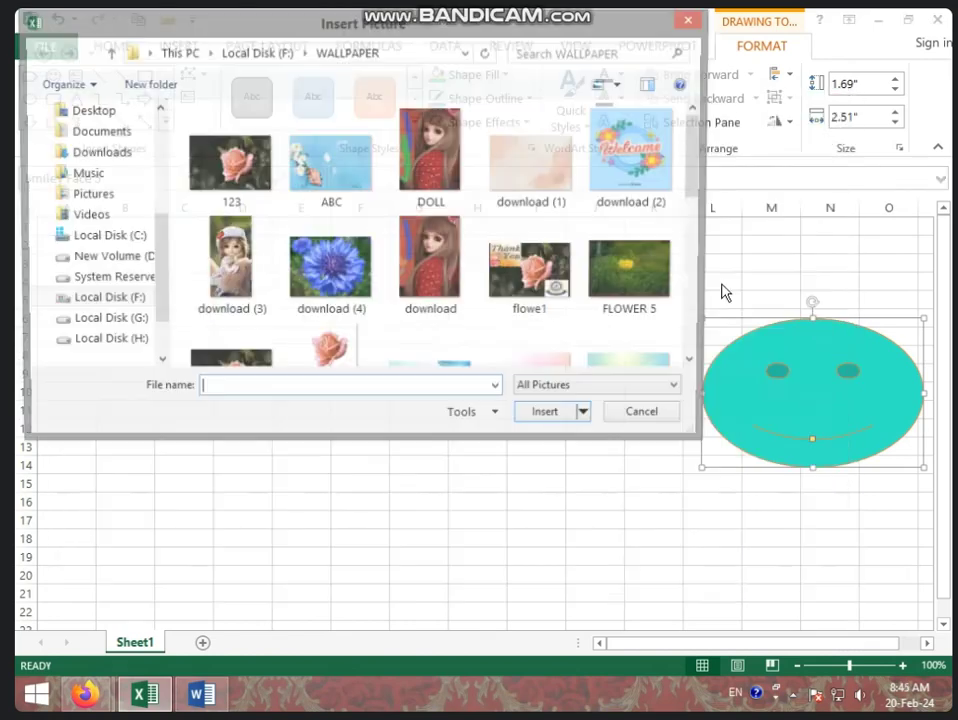
left_click(240, 205)
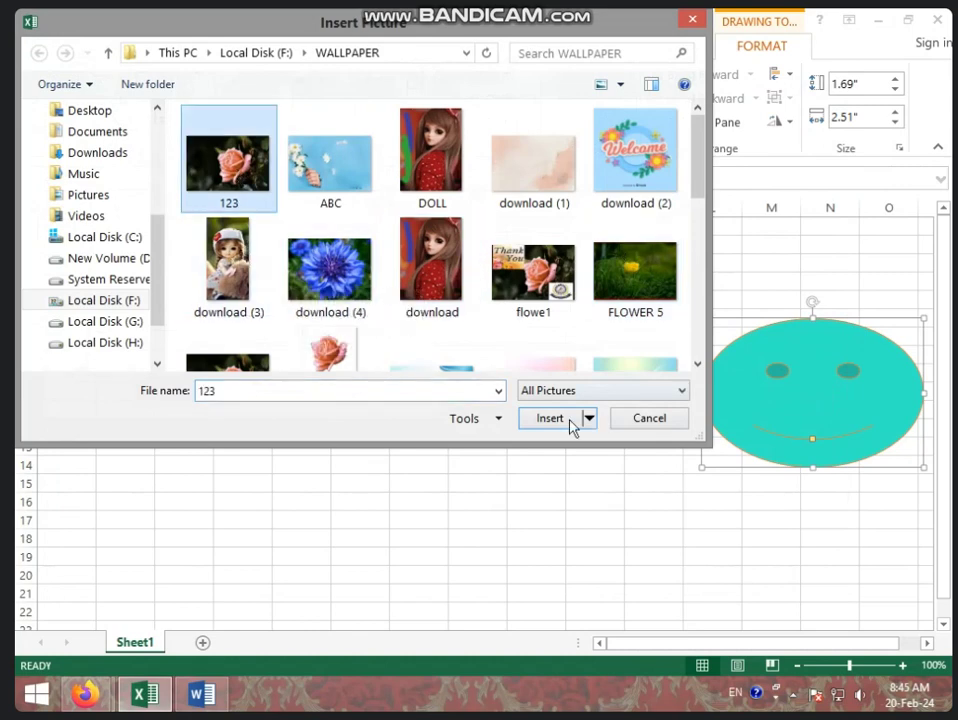
left_click(570, 421)
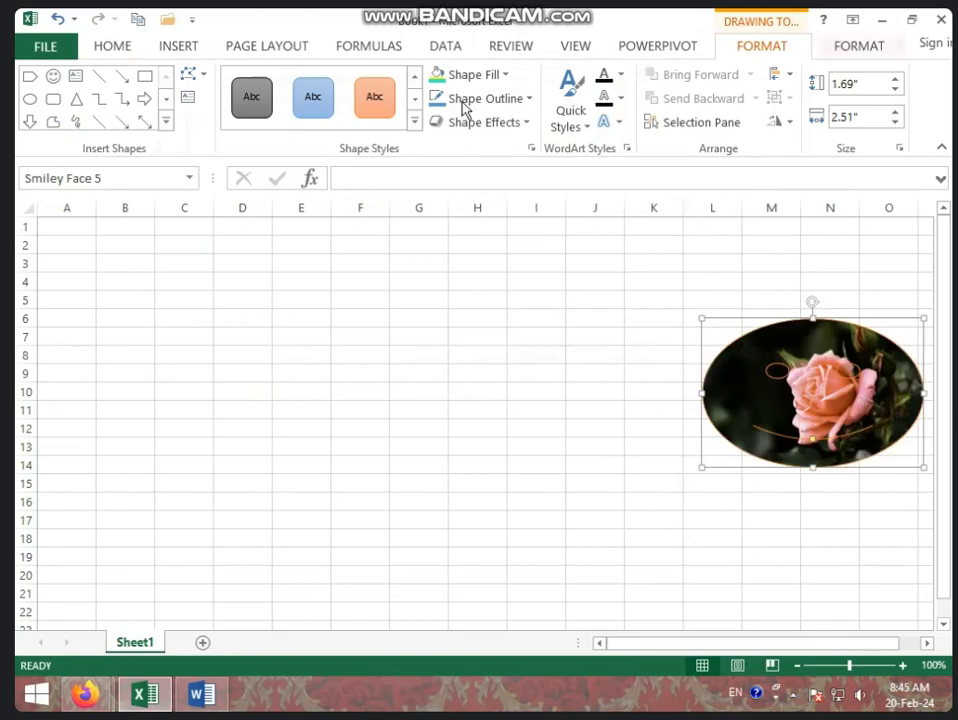
Open the Format Picture pane for the smiley through the More Gradients fill option
left_click(503, 76)
mouse_move(505, 415)
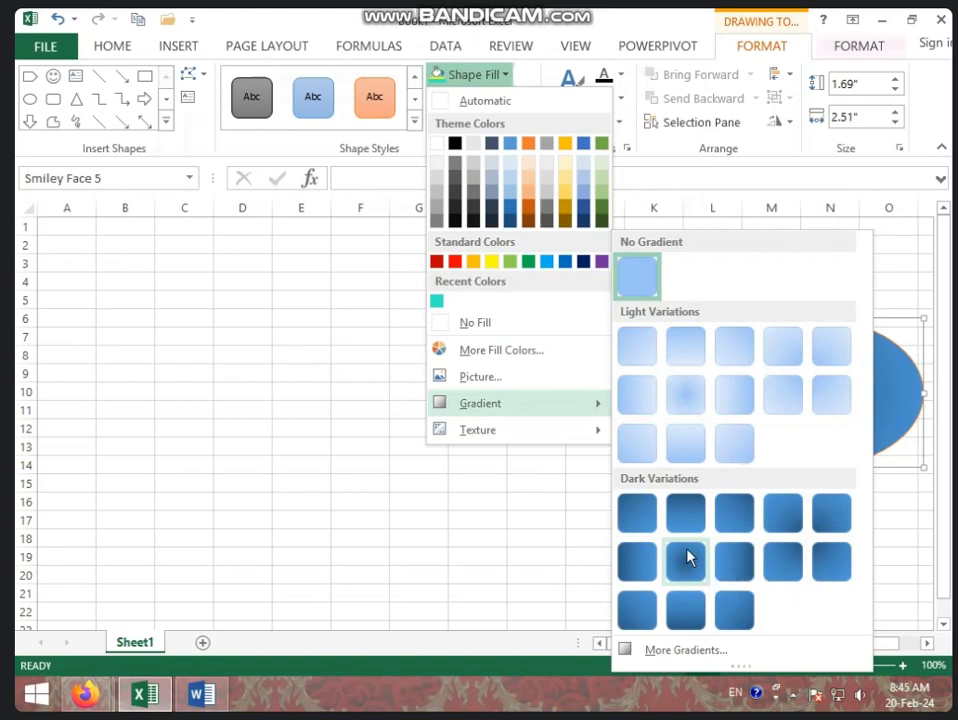
left_click(723, 660)
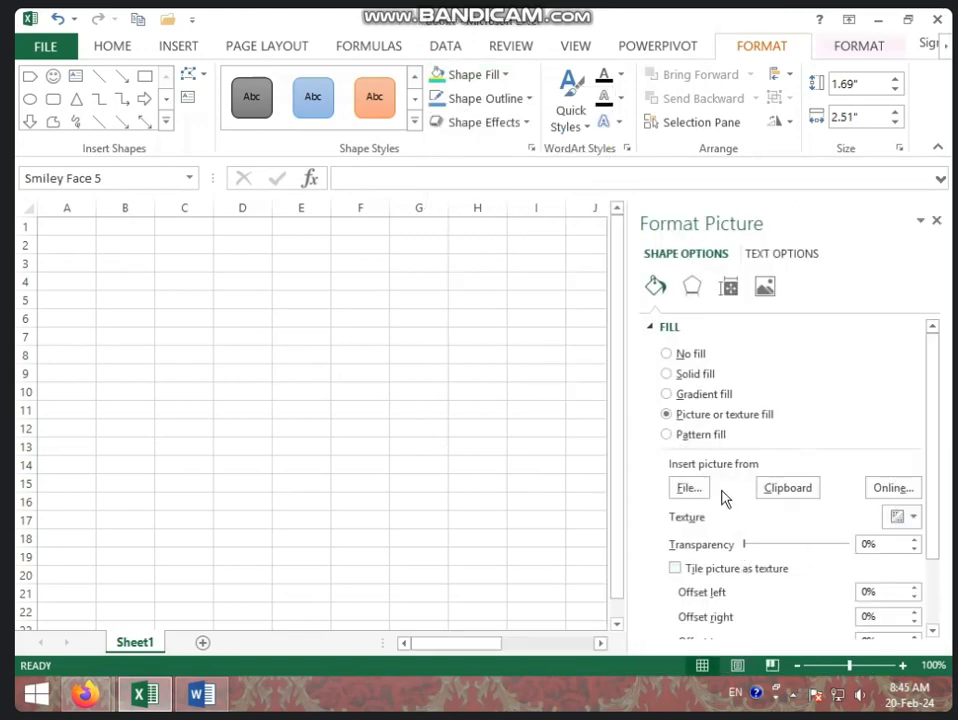
Switch the smiley to a gradient fill and slide two gradient stops leftward
left_click(667, 394)
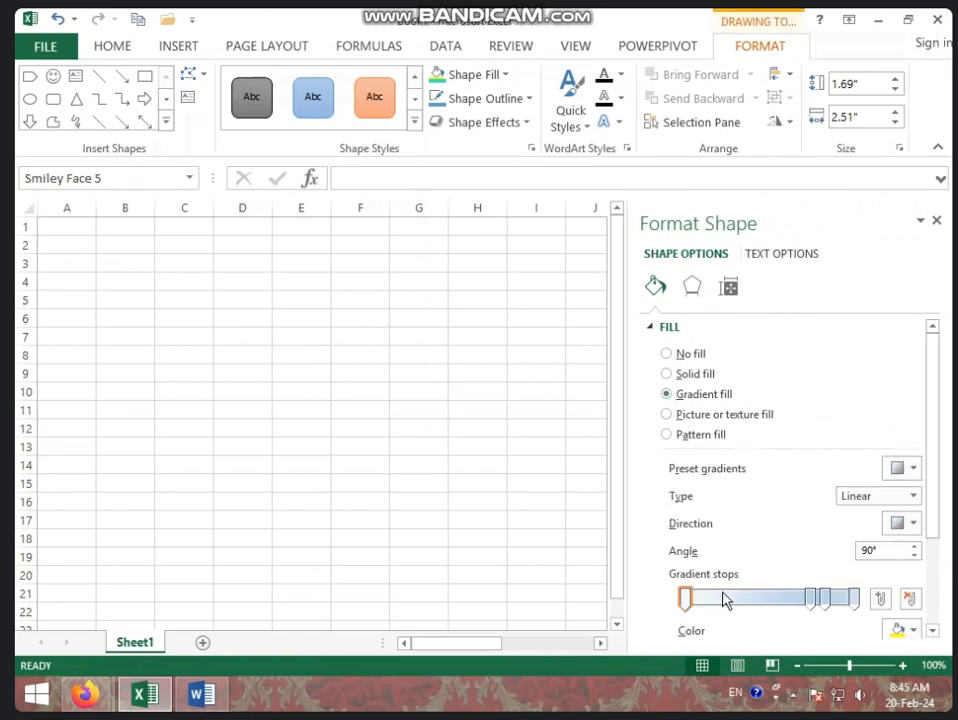
left_click(810, 597)
left_click_drag(810, 597, 750, 599)
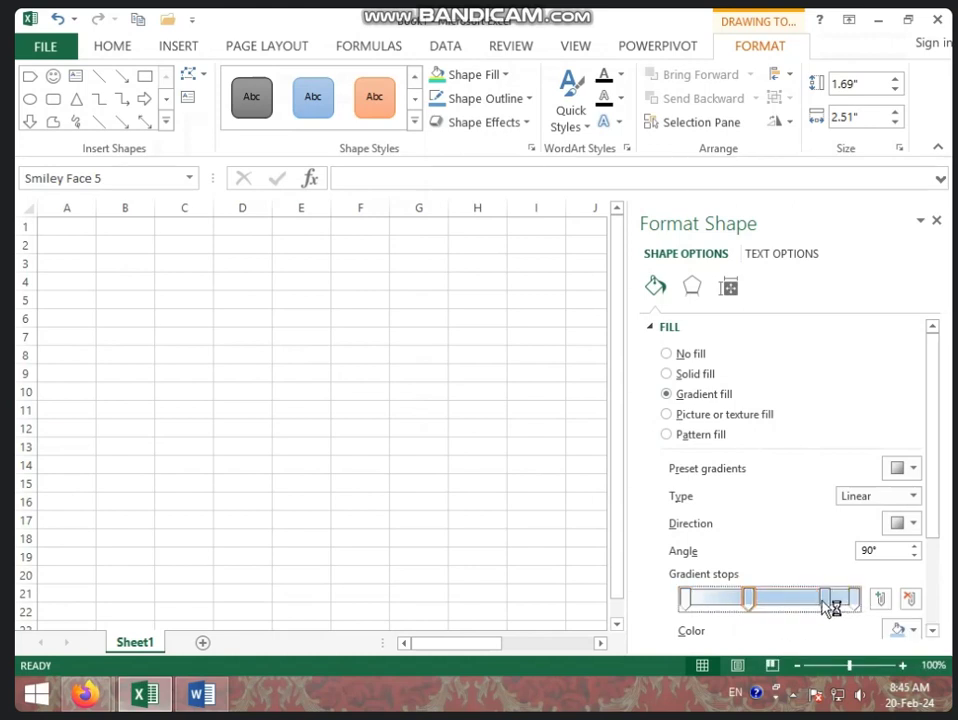
left_click_drag(822, 600, 800, 602)
Remove two gradient stops, reposition the rest, and add a new stop
left_click(919, 605)
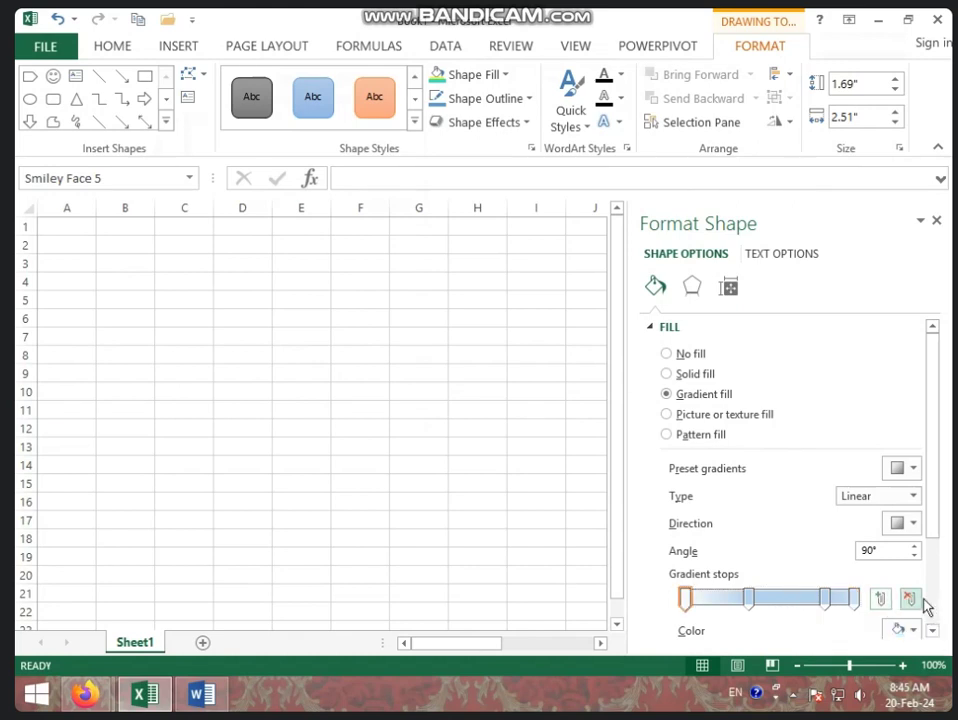
left_click(921, 602)
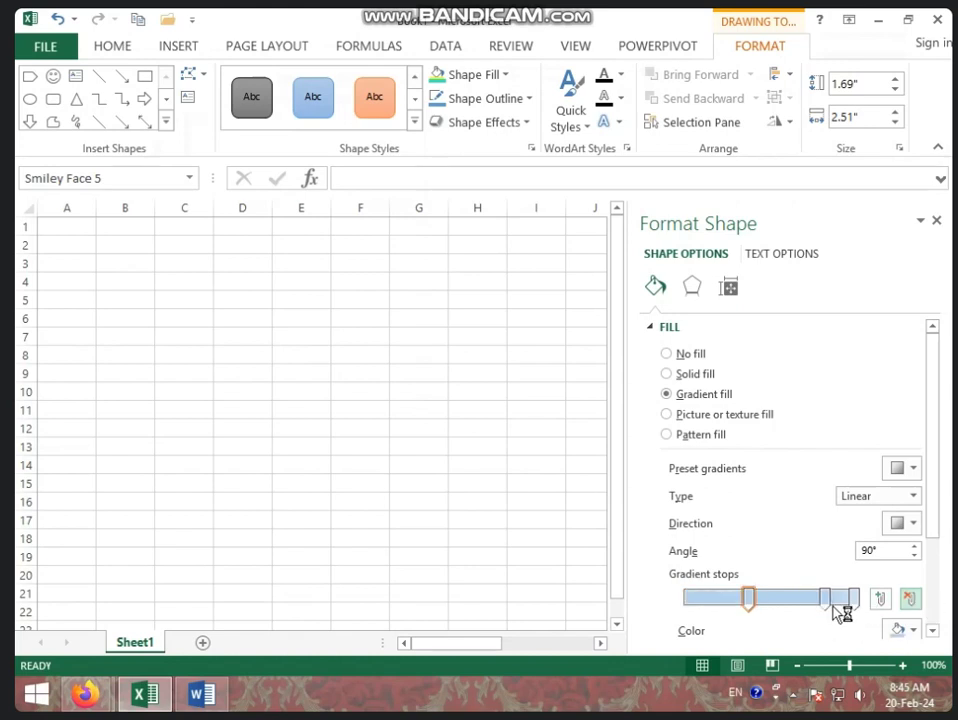
left_click(821, 600)
mouse_move(822, 606)
left_mouse_down()
mouse_move(800, 606)
mouse_move(840, 604)
left_mouse_up()
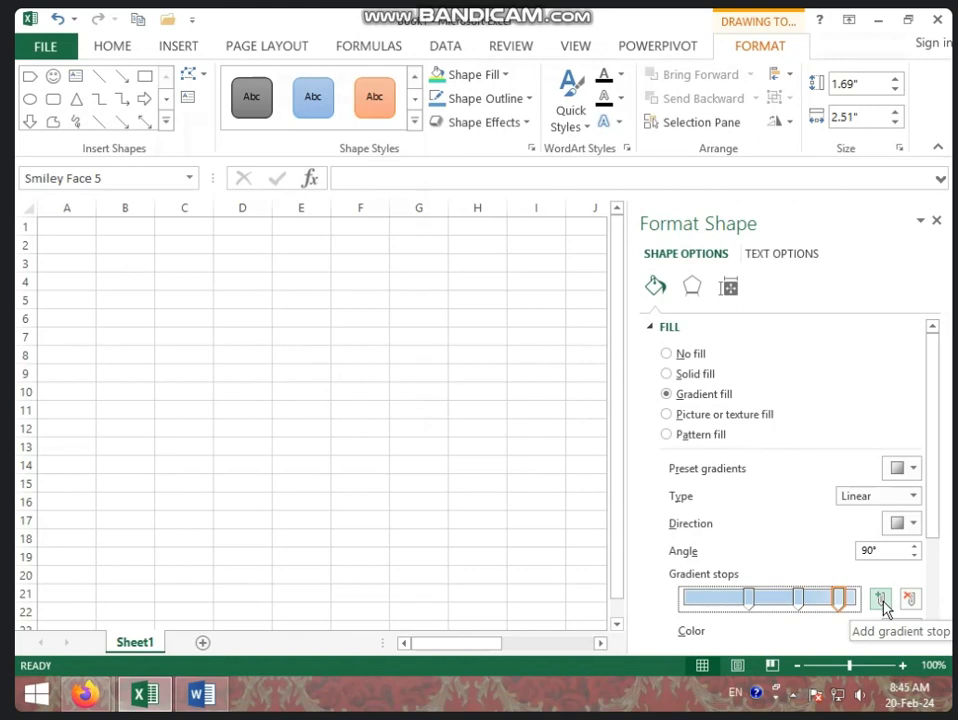
left_click(882, 600)
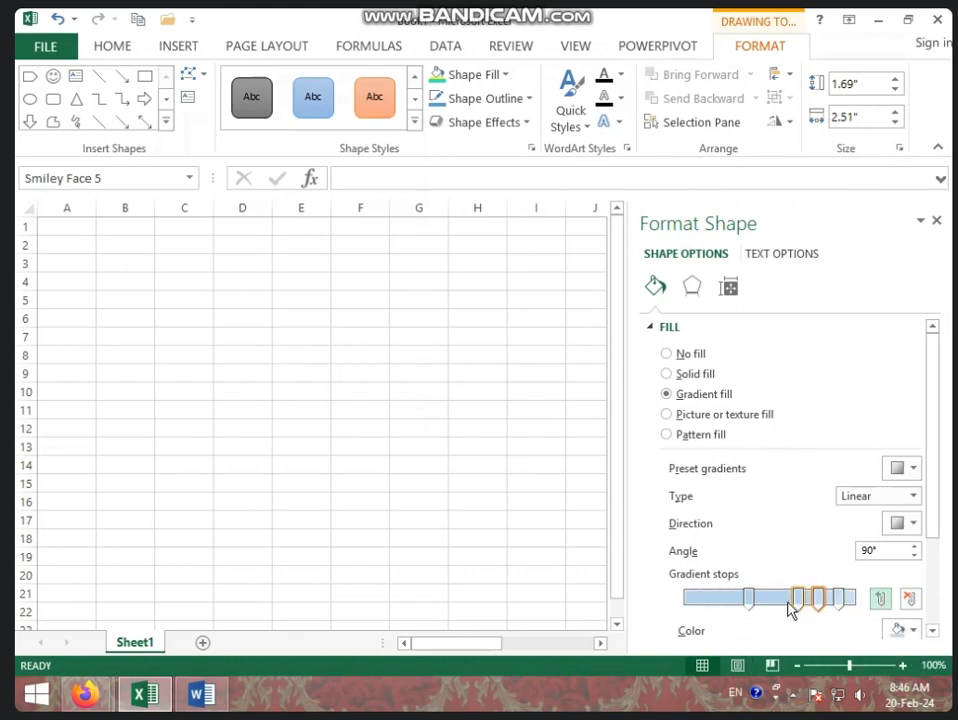
left_click_drag(749, 598, 735, 599)
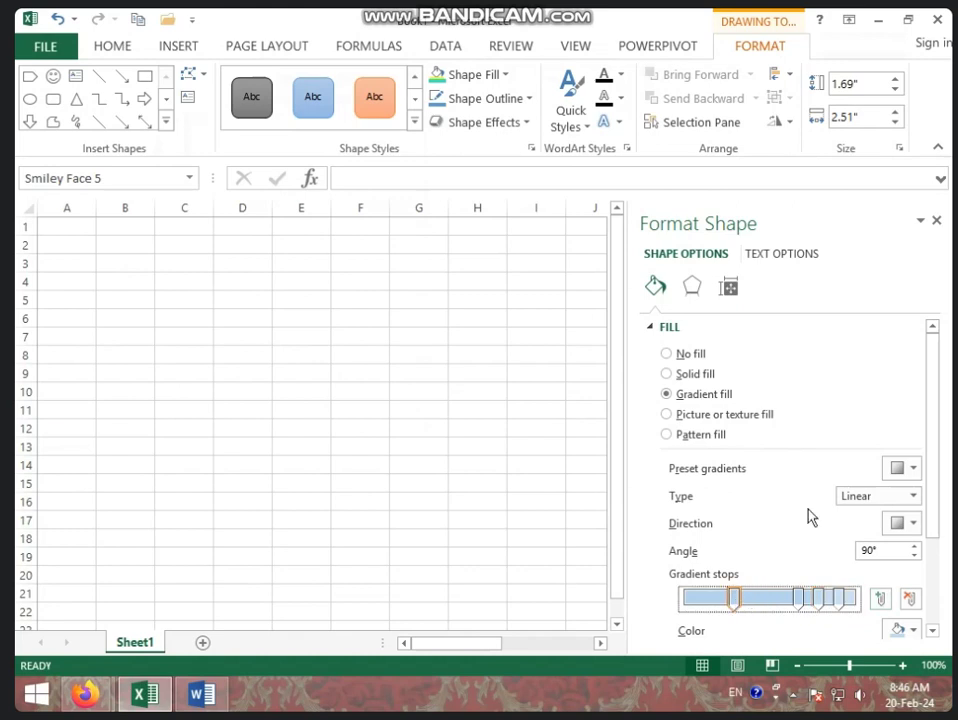
Colour the gradient stops yellow, red, green and dark blue-gray
left_click(914, 629)
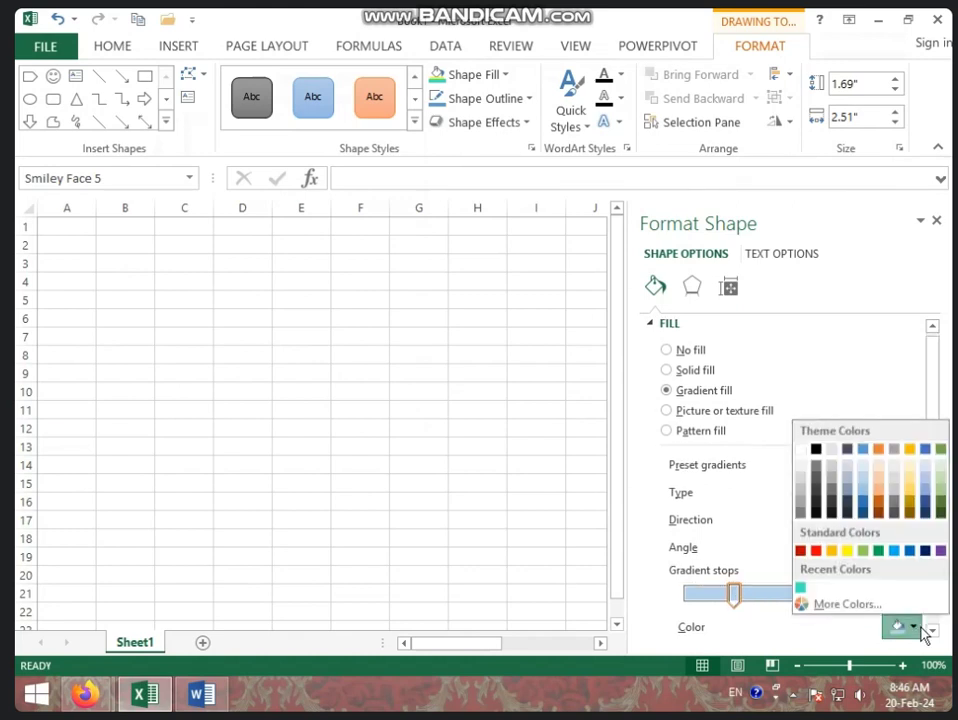
left_click(847, 550)
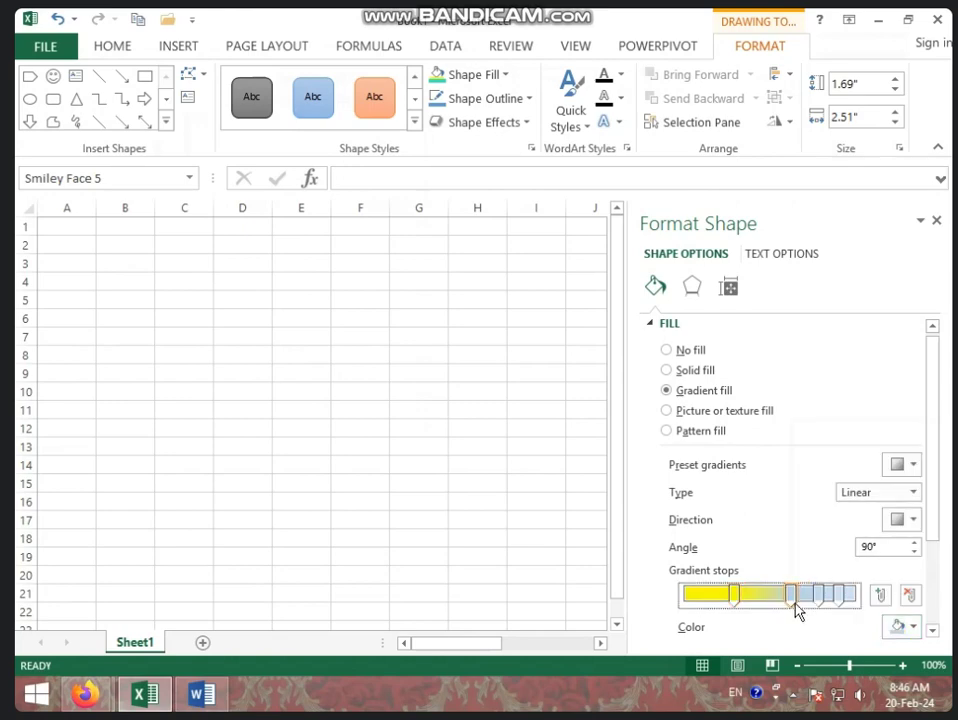
left_click_drag(798, 596, 781, 596)
left_click(900, 630)
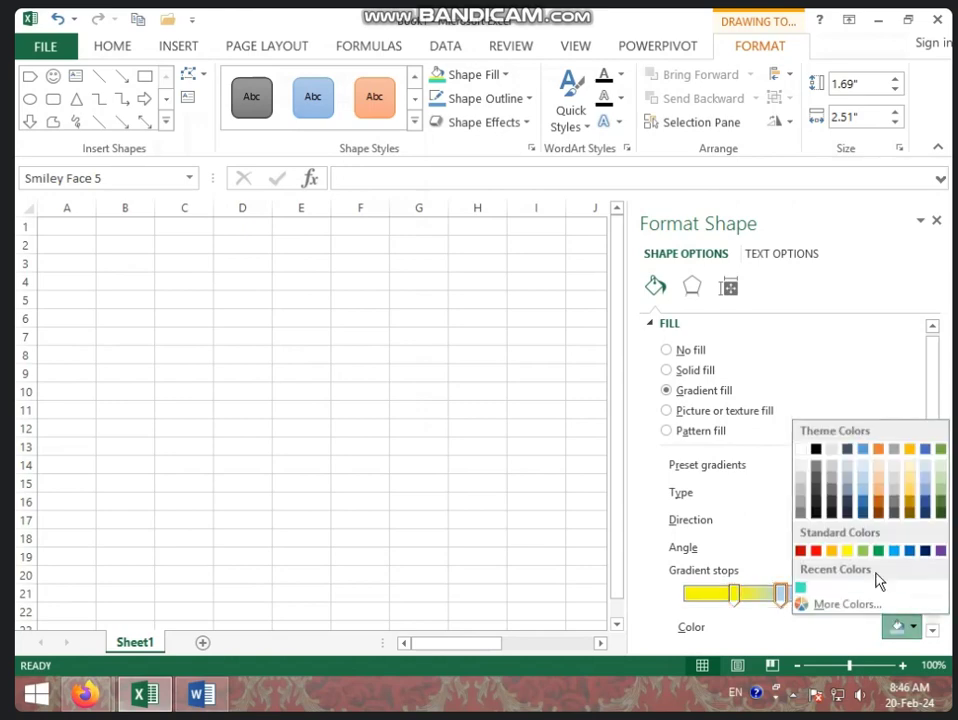
left_click(817, 551)
left_click(820, 596)
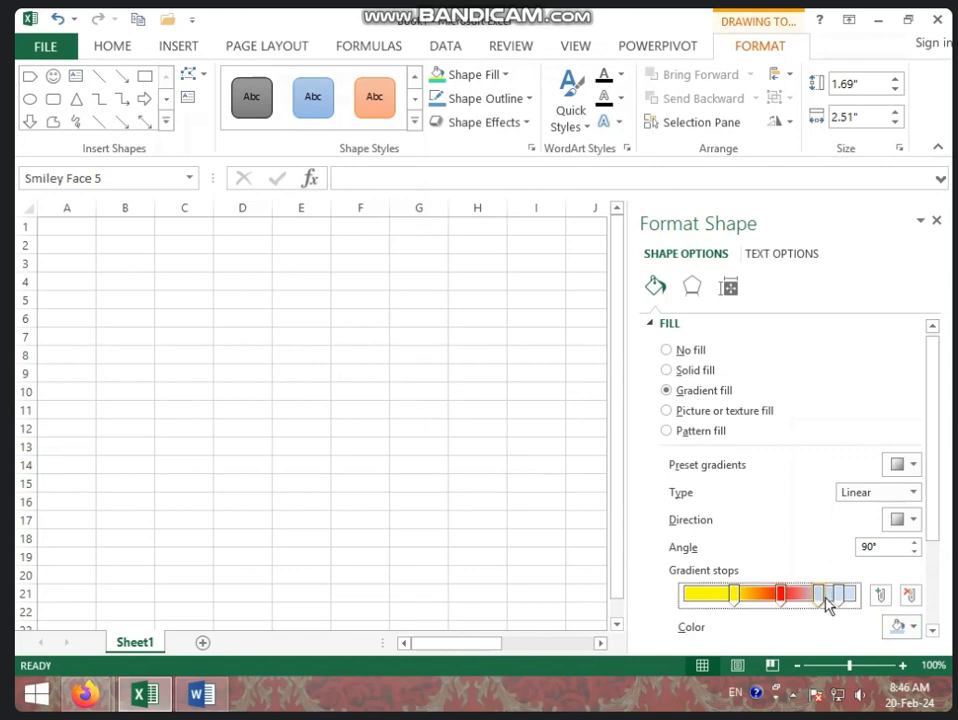
left_click(895, 628)
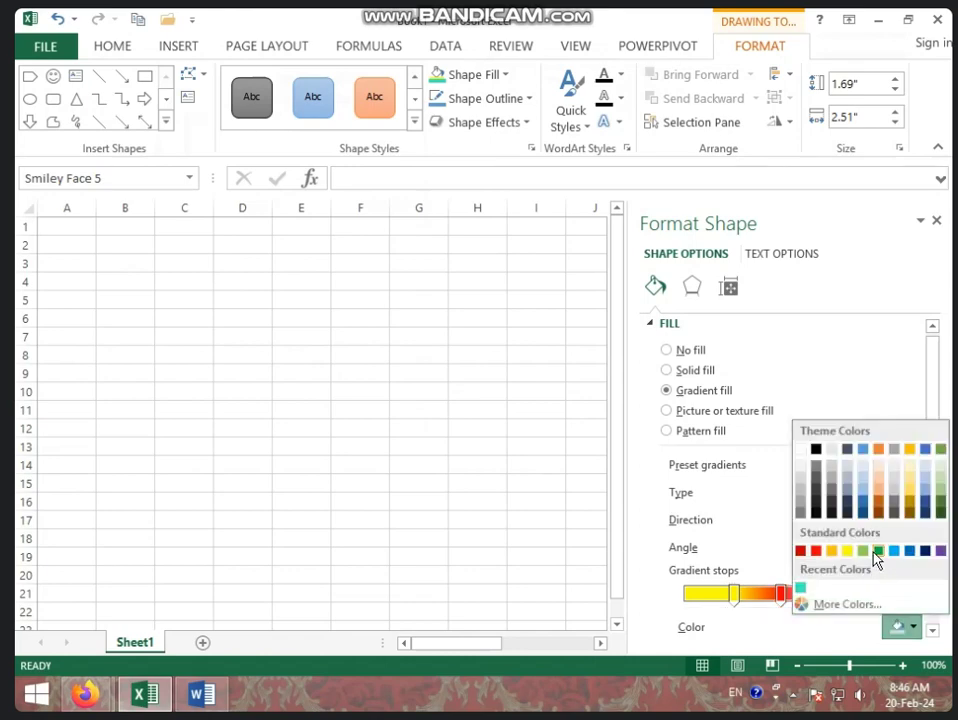
left_click(877, 551)
left_click(896, 628)
left_click(862, 513)
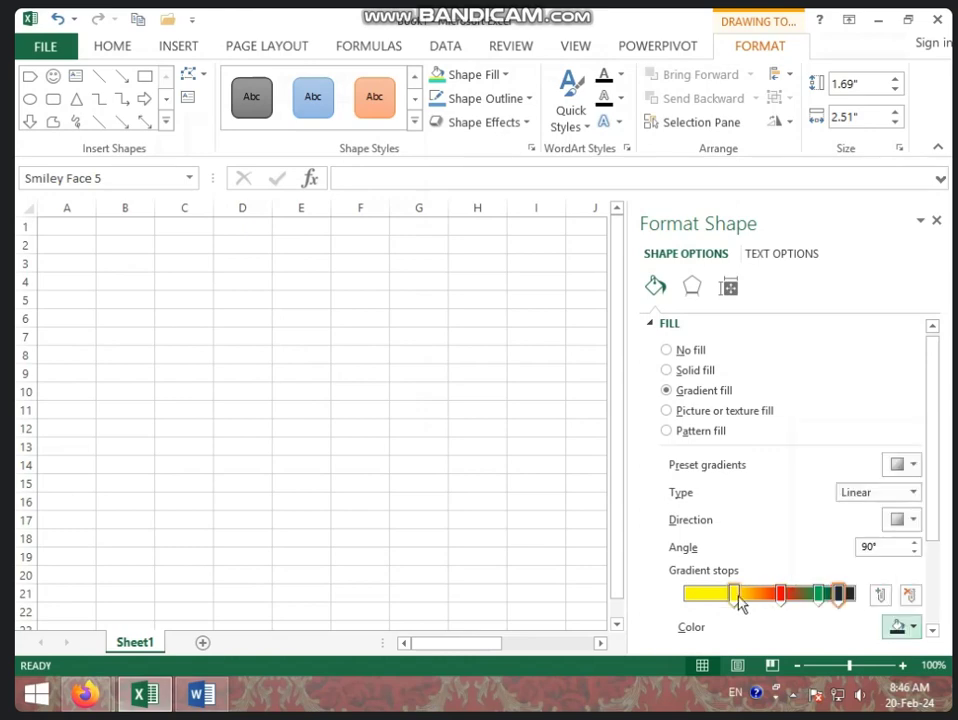
Shift the yellow, red and green stops further left and close the formatting pane
left_click_drag(736, 598, 712, 598)
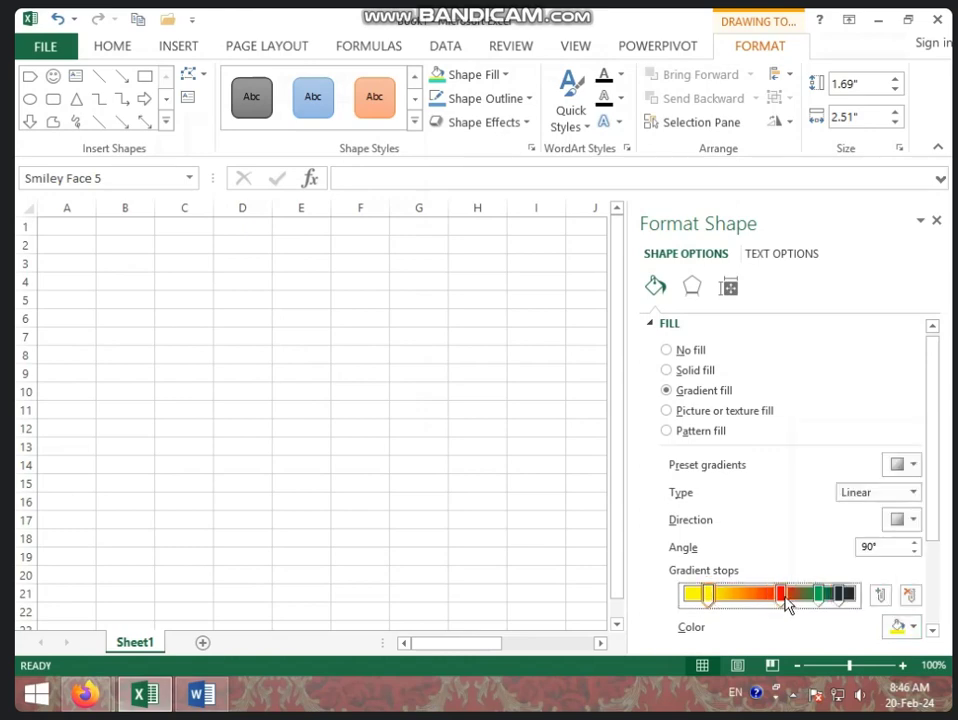
left_click_drag(782, 598, 775, 600)
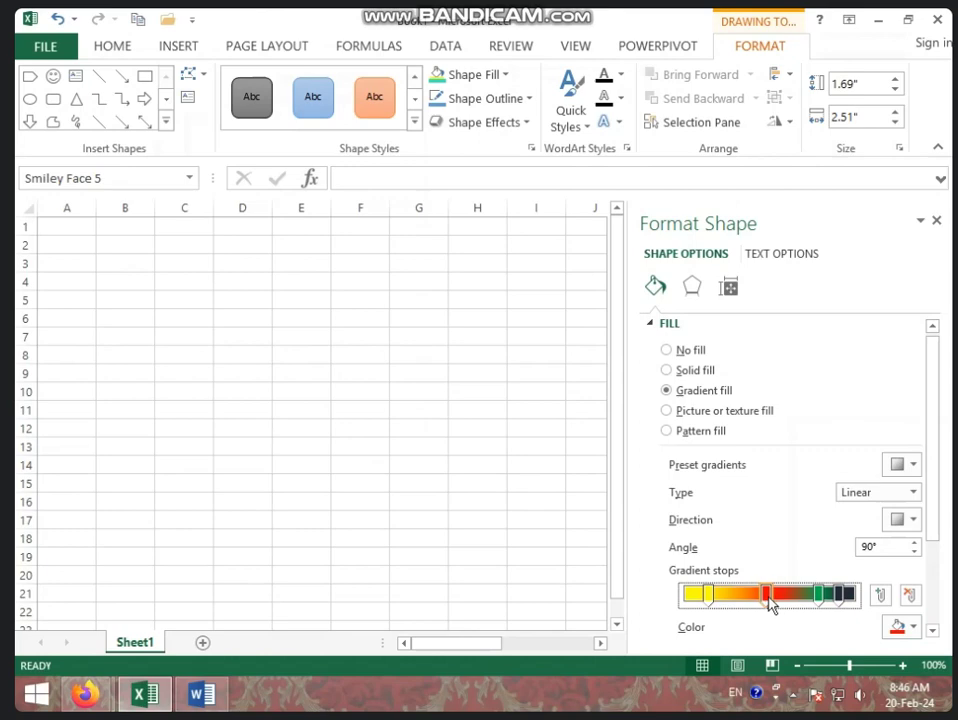
left_click(822, 597)
left_click_drag(826, 600, 802, 601)
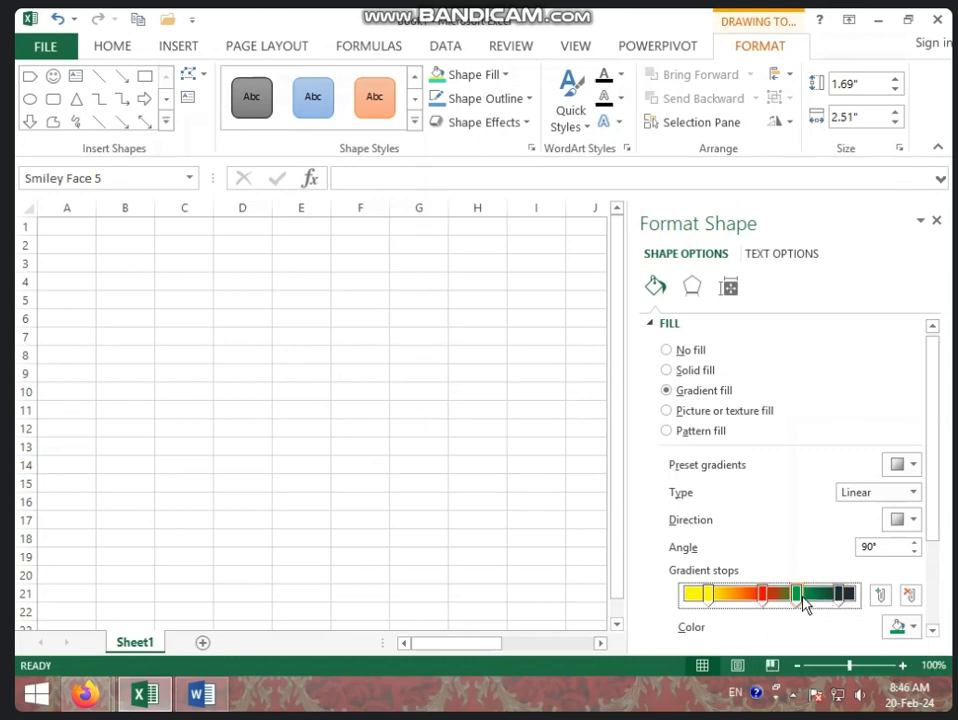
left_click(910, 597)
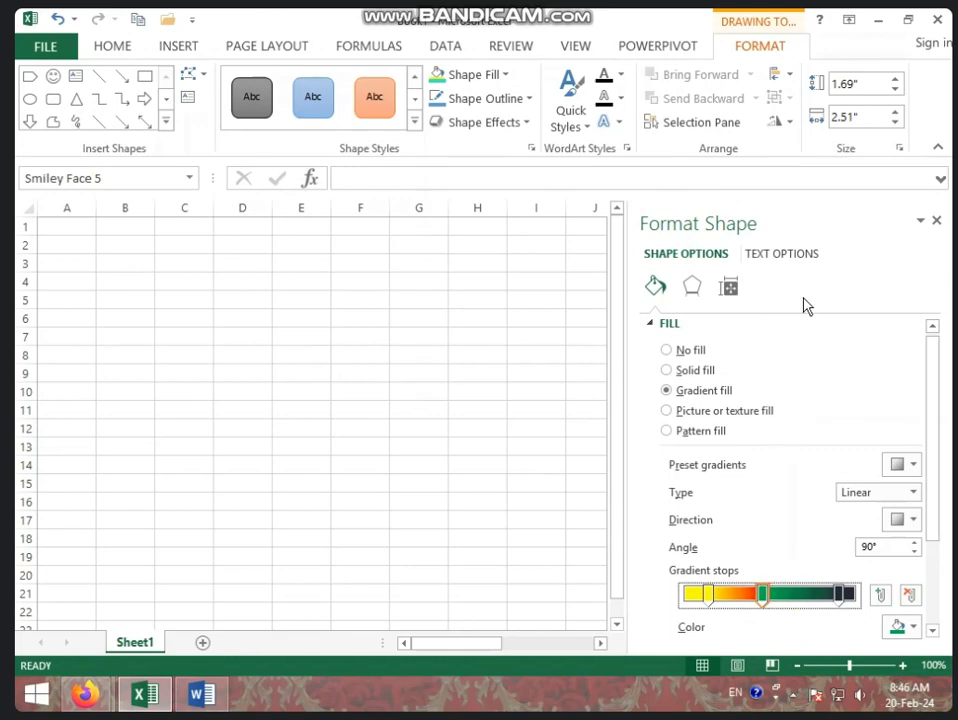
key("ctrl+z")
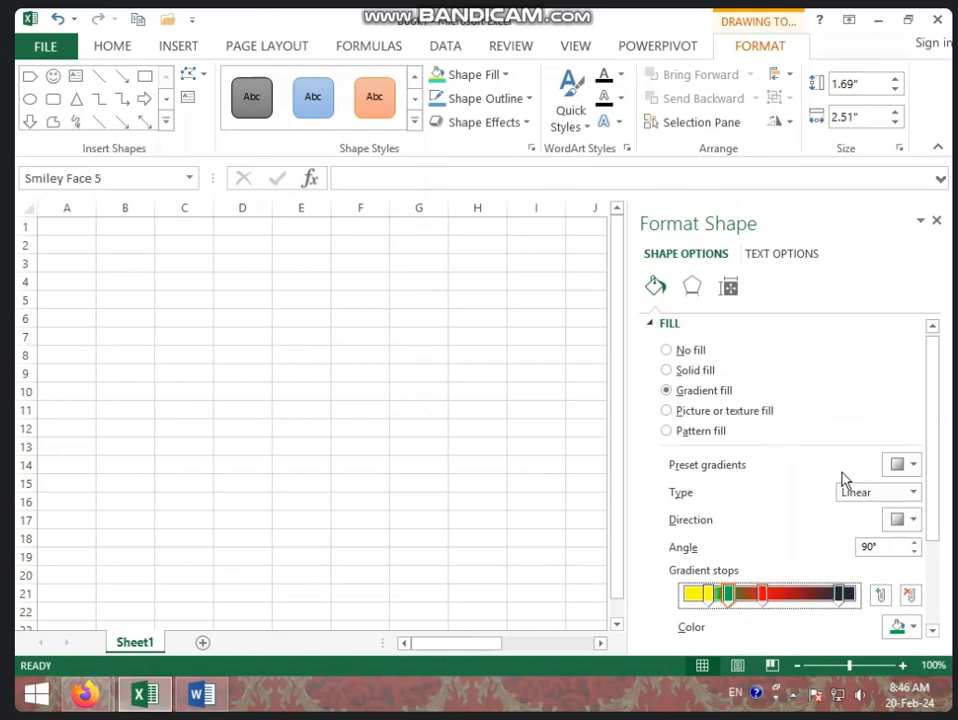
key("ctrl+z")
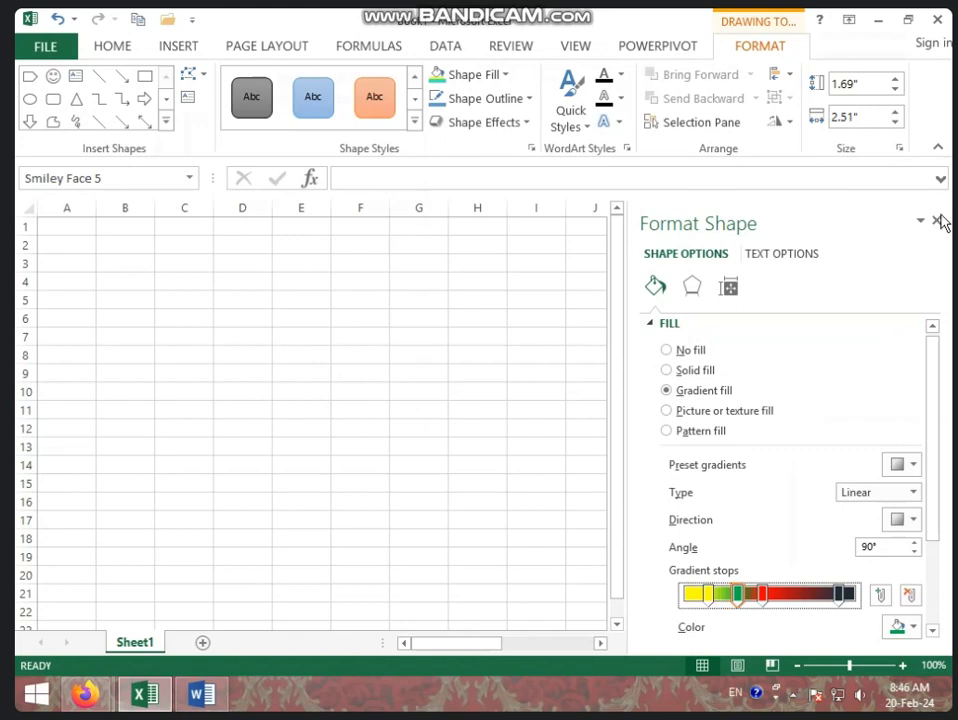
left_click(937, 220)
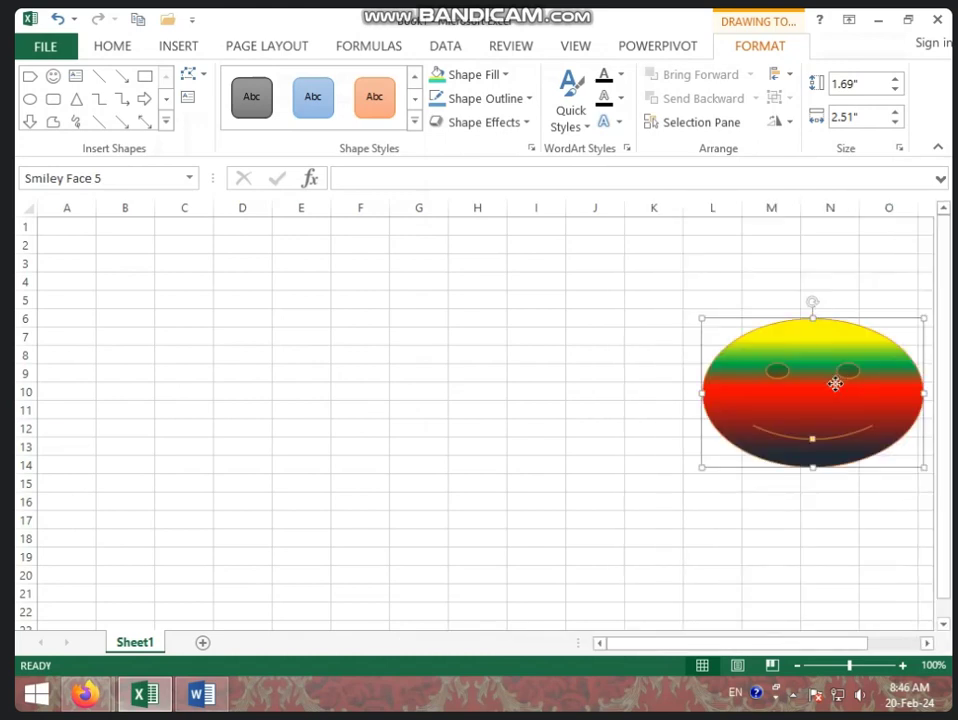
Move the smiley left under columns H–K and fill it with the light blue texture
left_click_drag(835, 383, 630, 377)
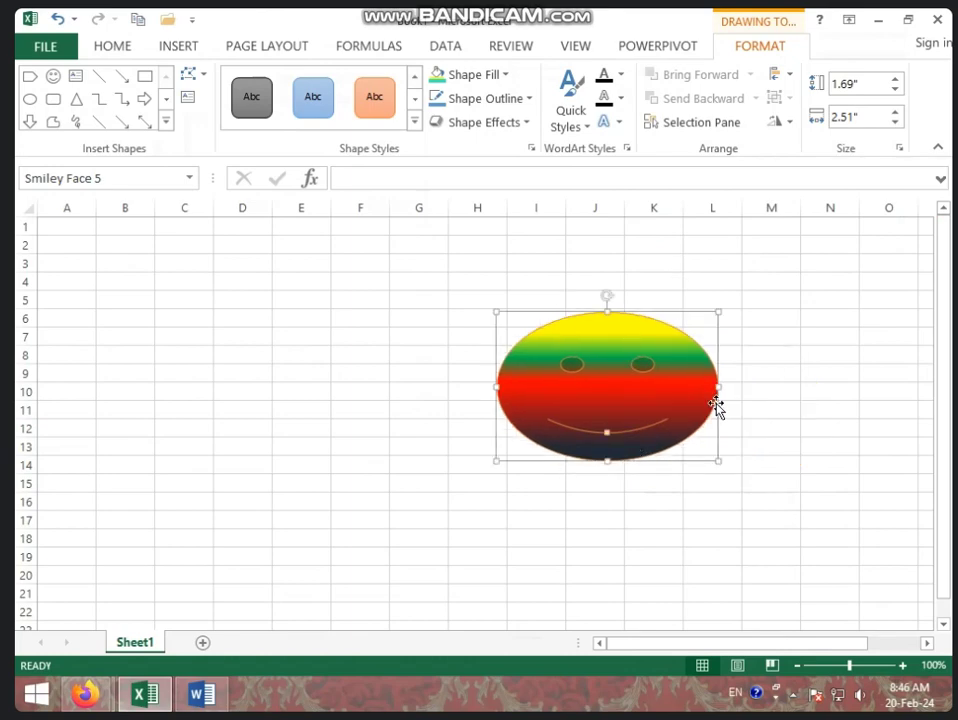
left_click(499, 75)
mouse_move(545, 430)
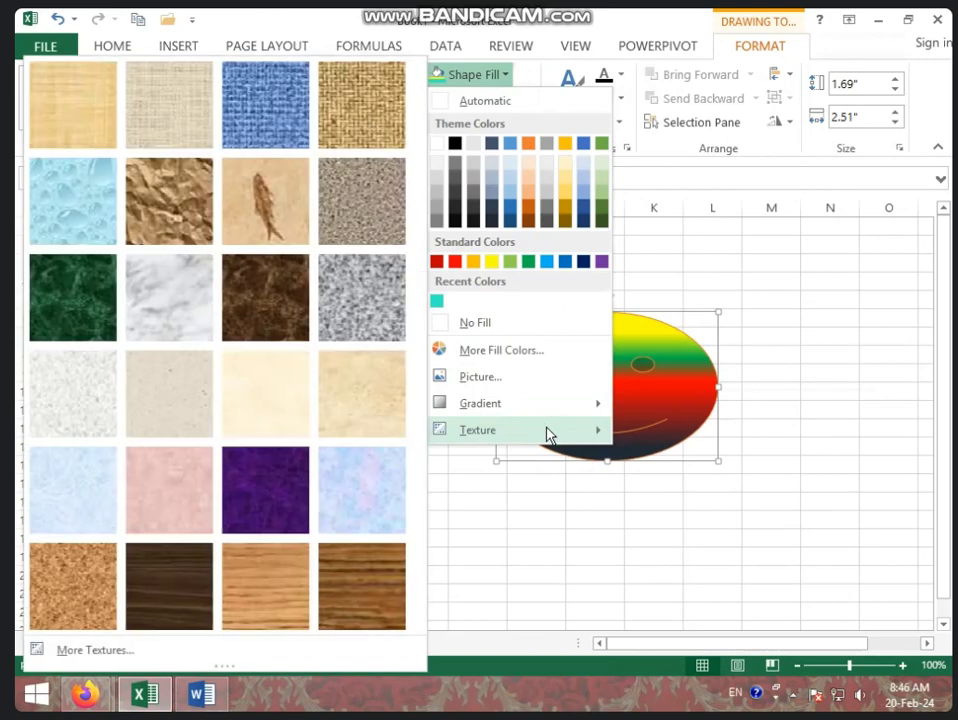
left_click(374, 517)
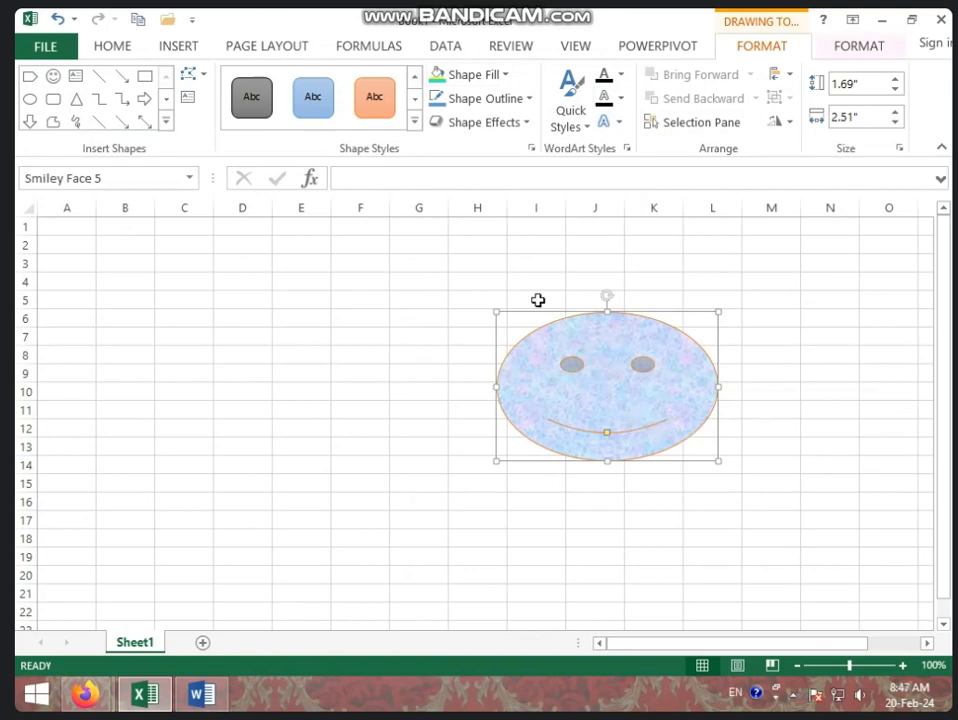
Give the smiley a black outline and move it right under columns K–O
left_click(527, 99)
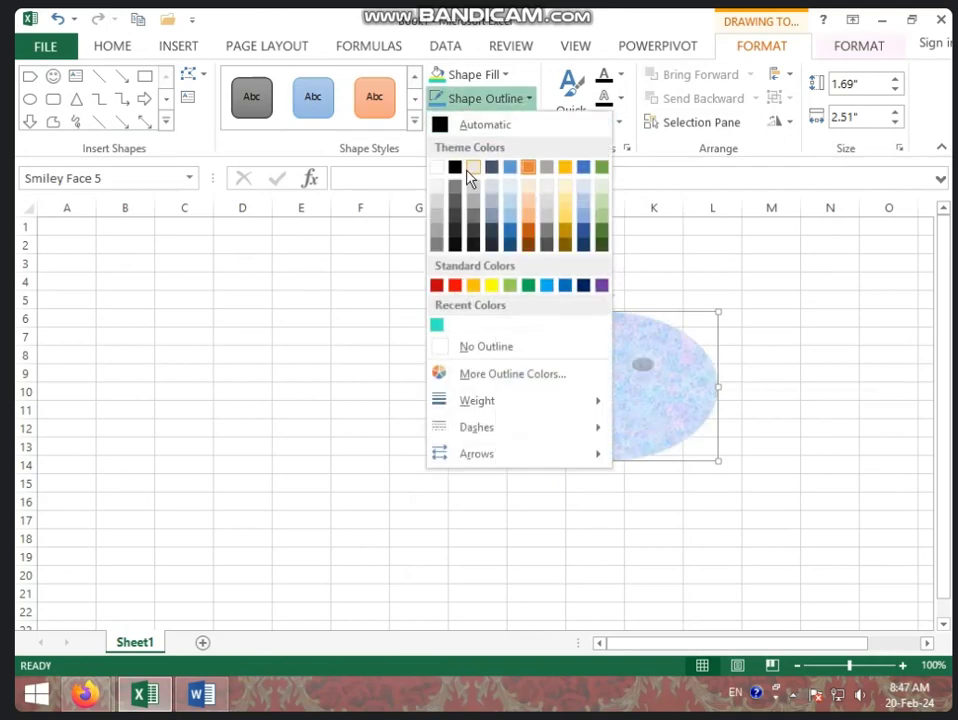
left_click(455, 168)
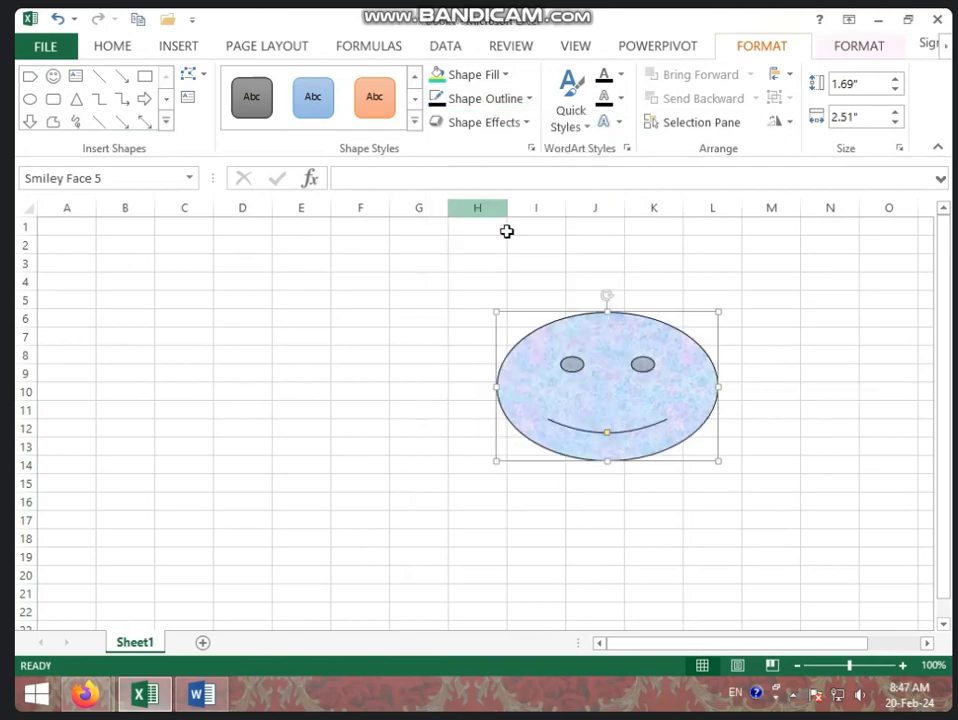
left_click(524, 122)
left_click(521, 99)
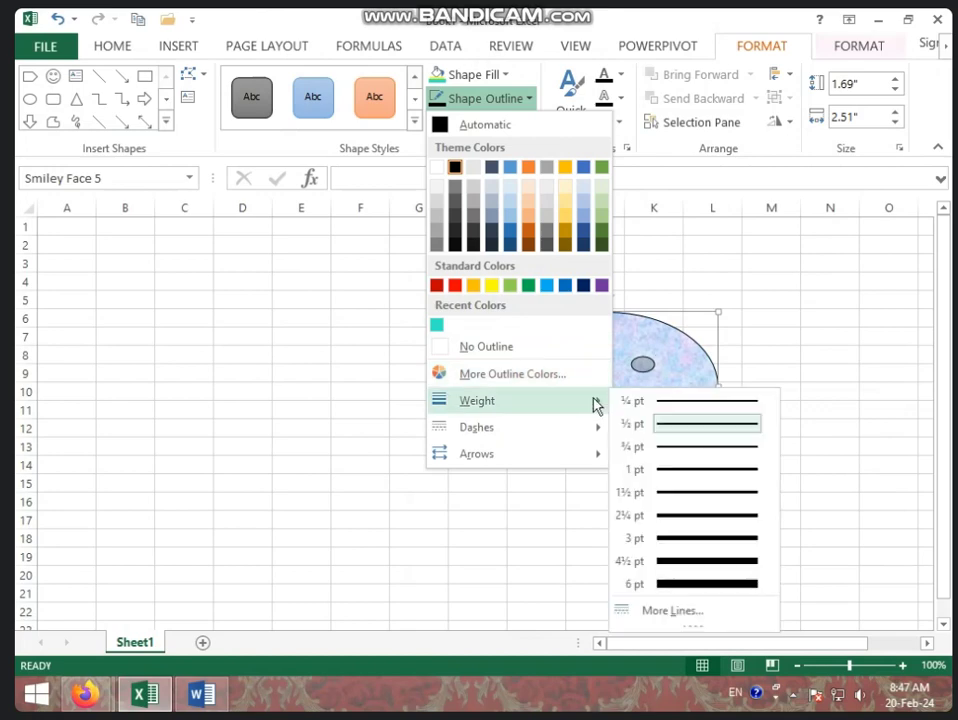
left_click(680, 368)
left_click_drag(594, 366, 766, 363)
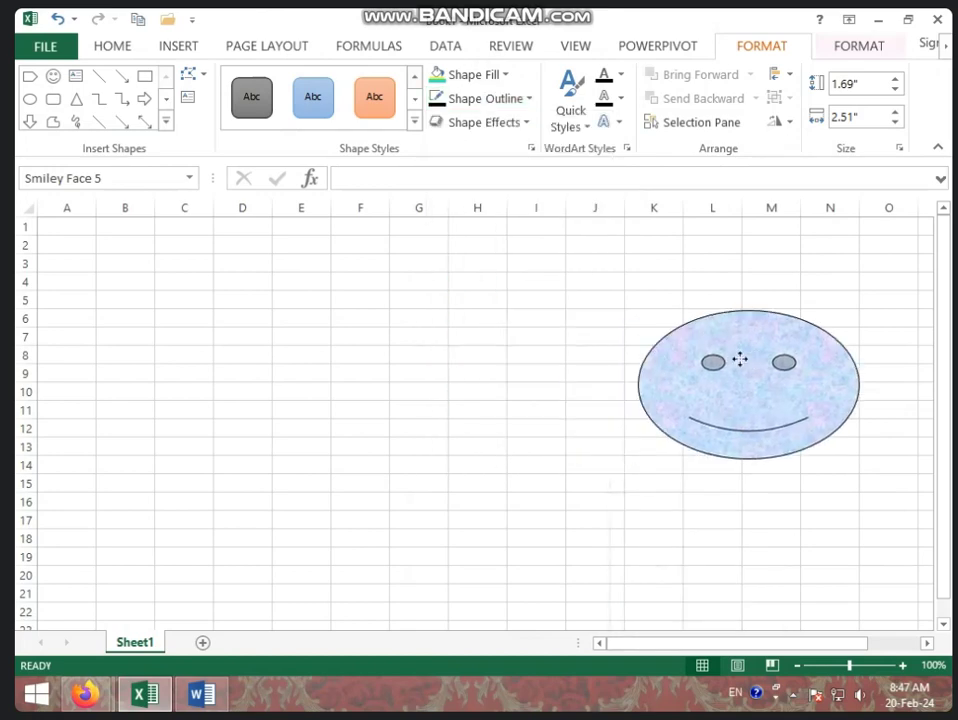
Thicken the outline to 4½ pt and add arrowheads to both ends of the mouth
left_click(530, 99)
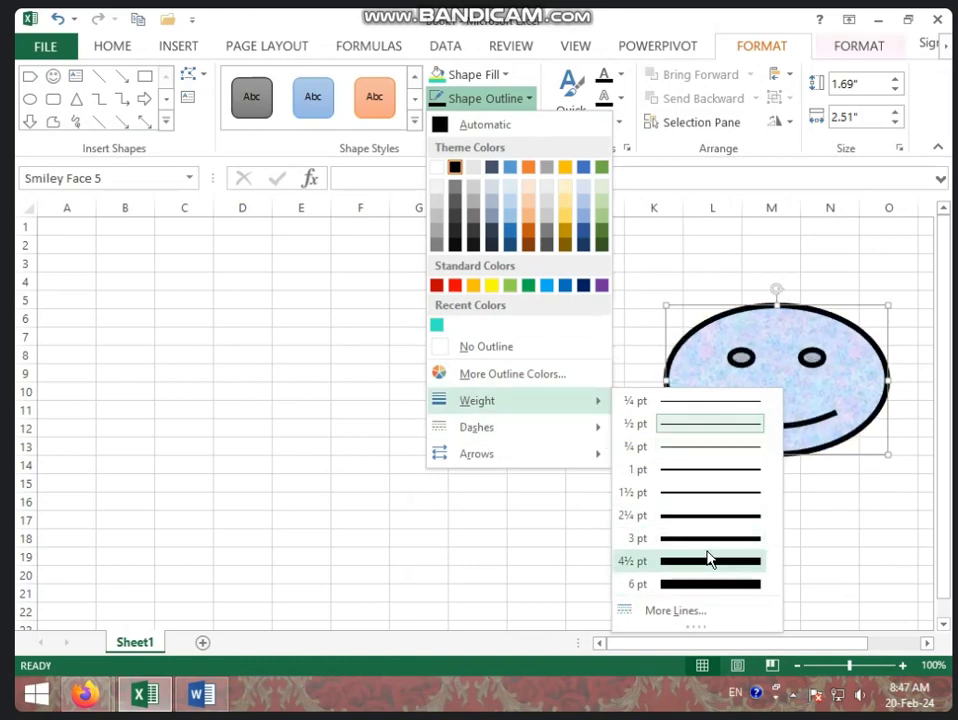
left_click(688, 570)
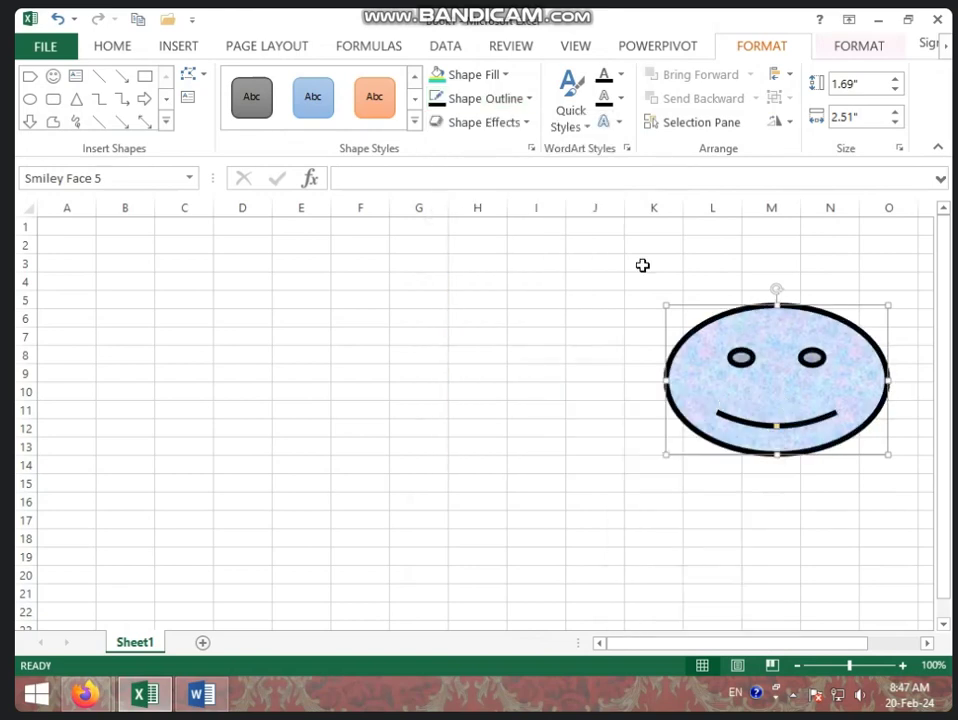
left_click(490, 100)
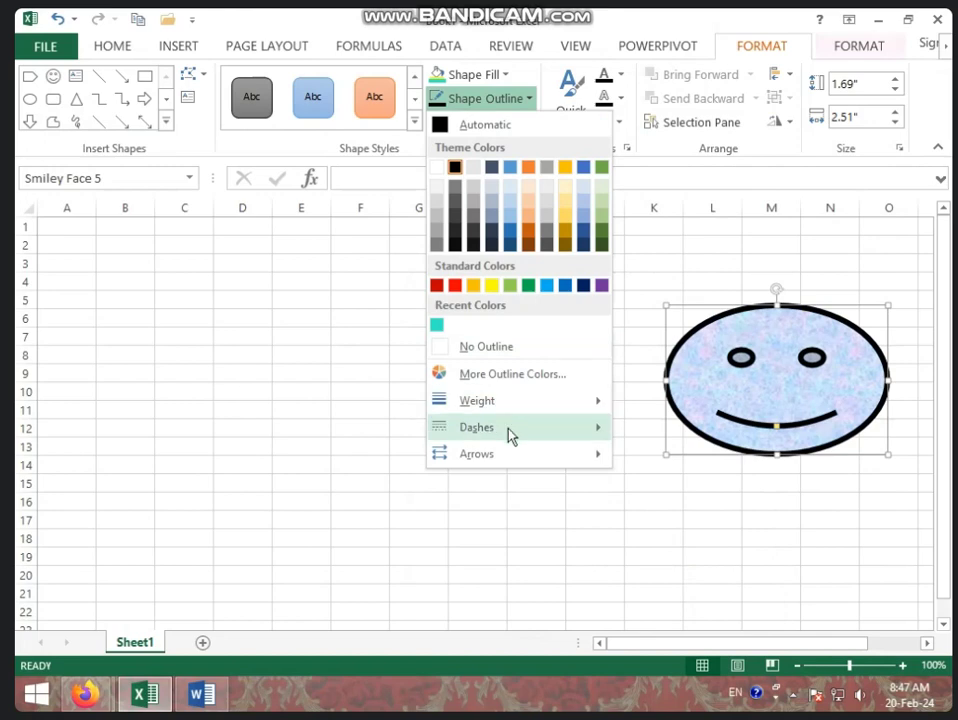
mouse_move(510, 433)
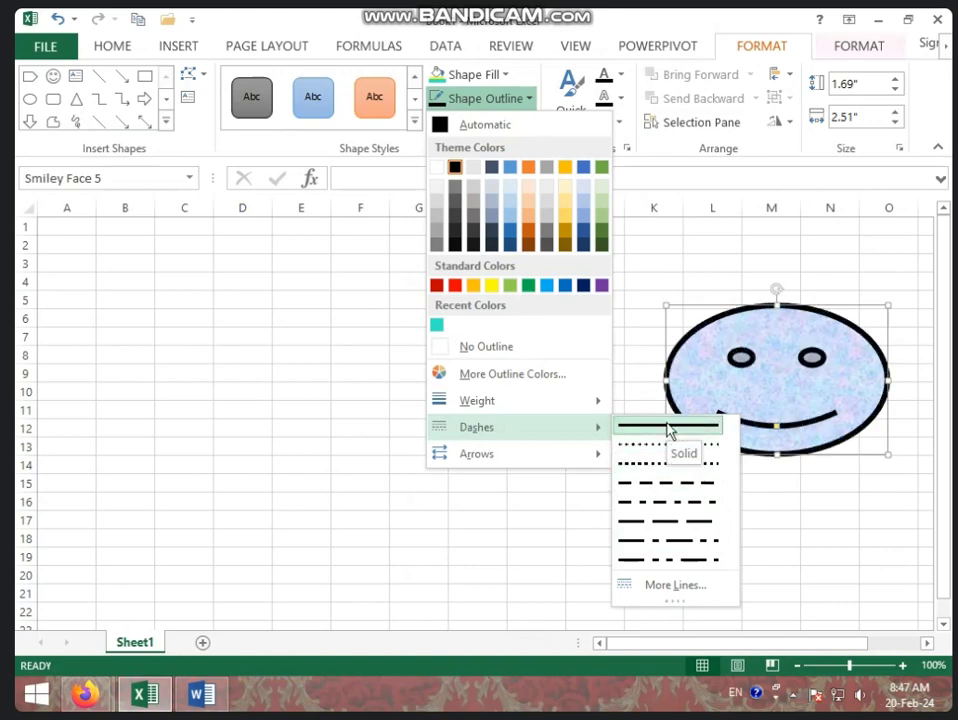
mouse_move(533, 465)
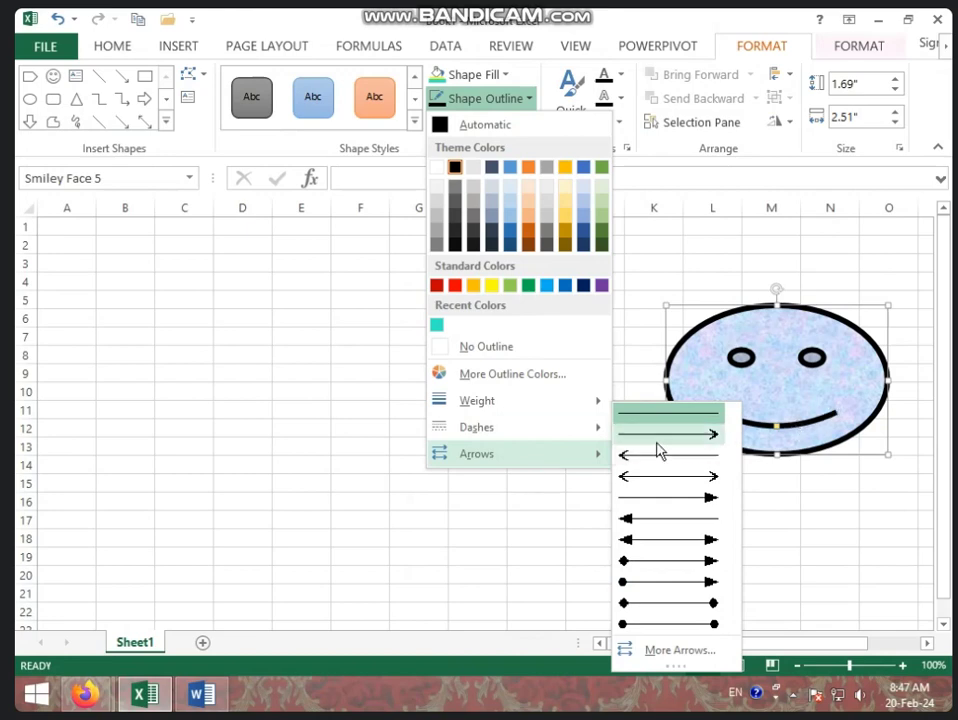
left_click(674, 540)
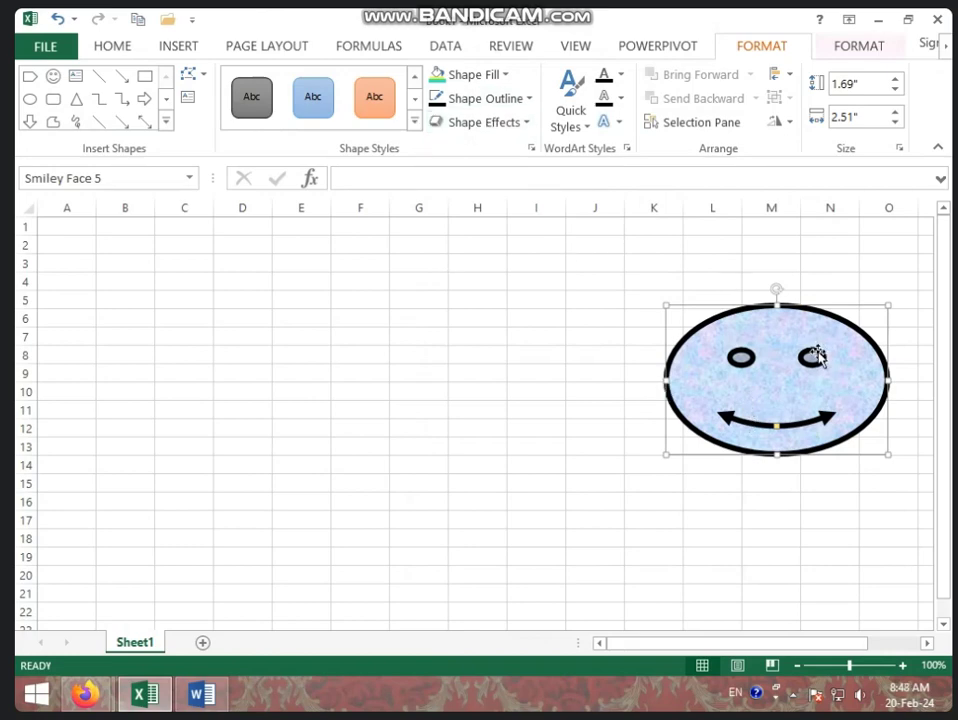
left_click(519, 99)
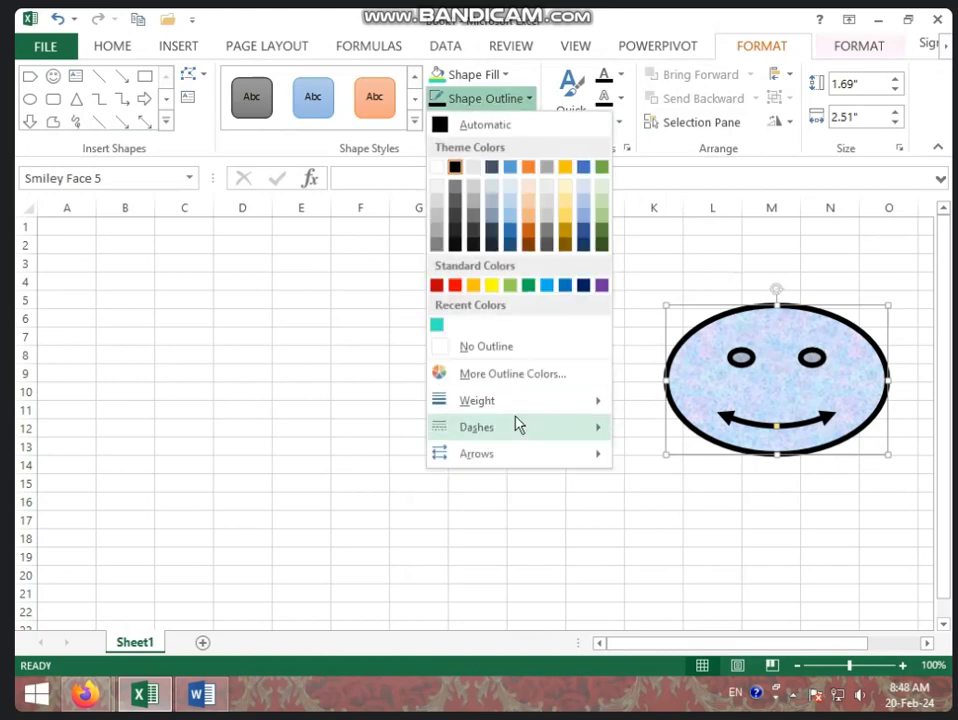
mouse_move(511, 430)
left_click(320, 436)
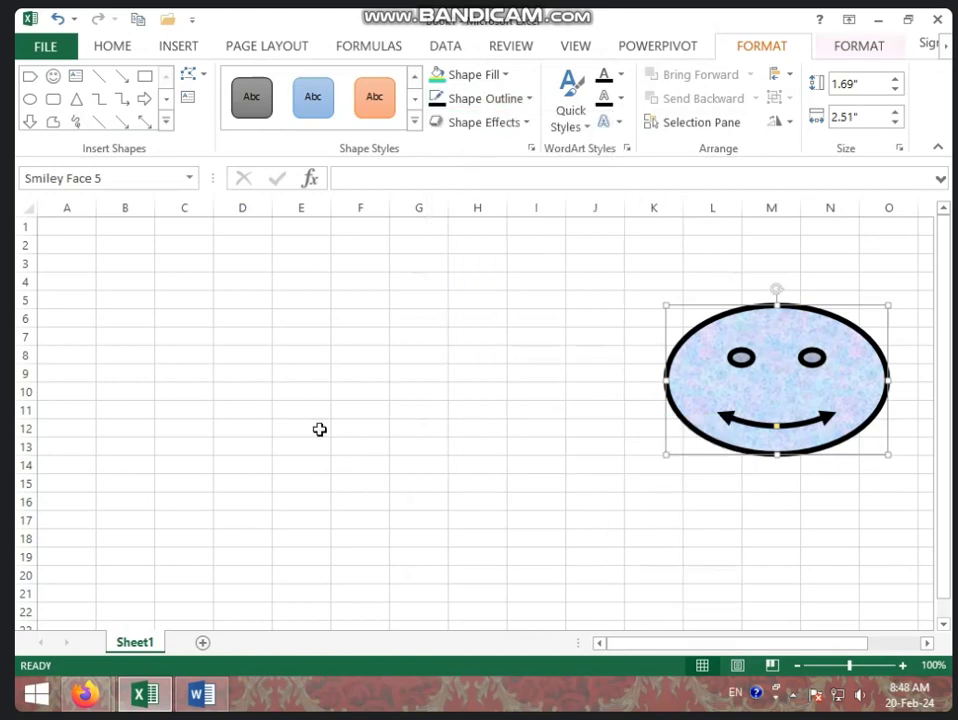
left_click(510, 124)
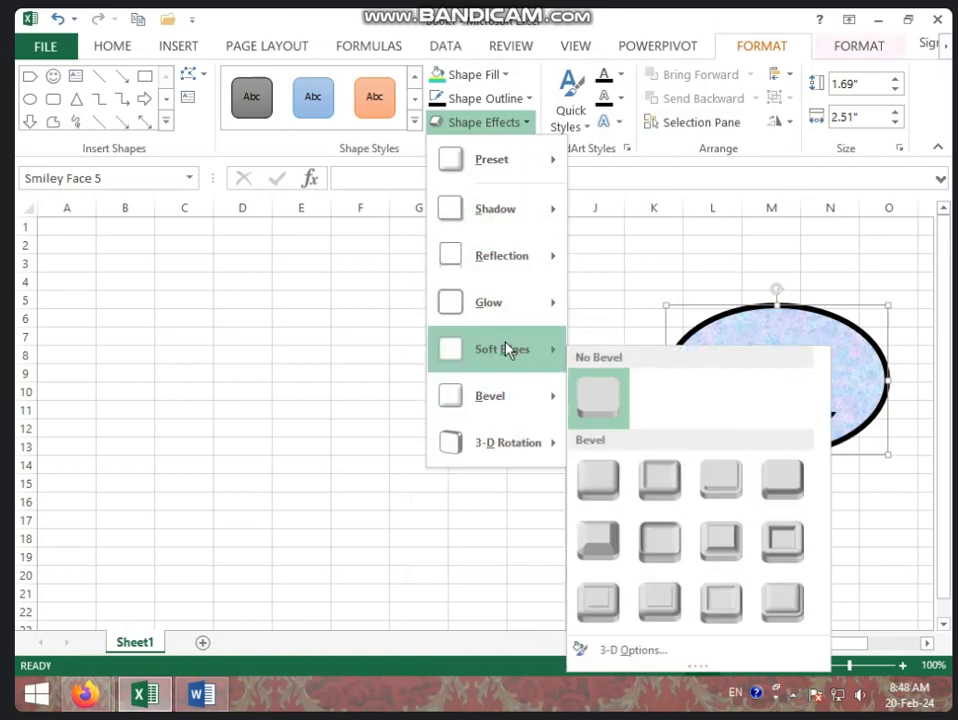
mouse_move(508, 351)
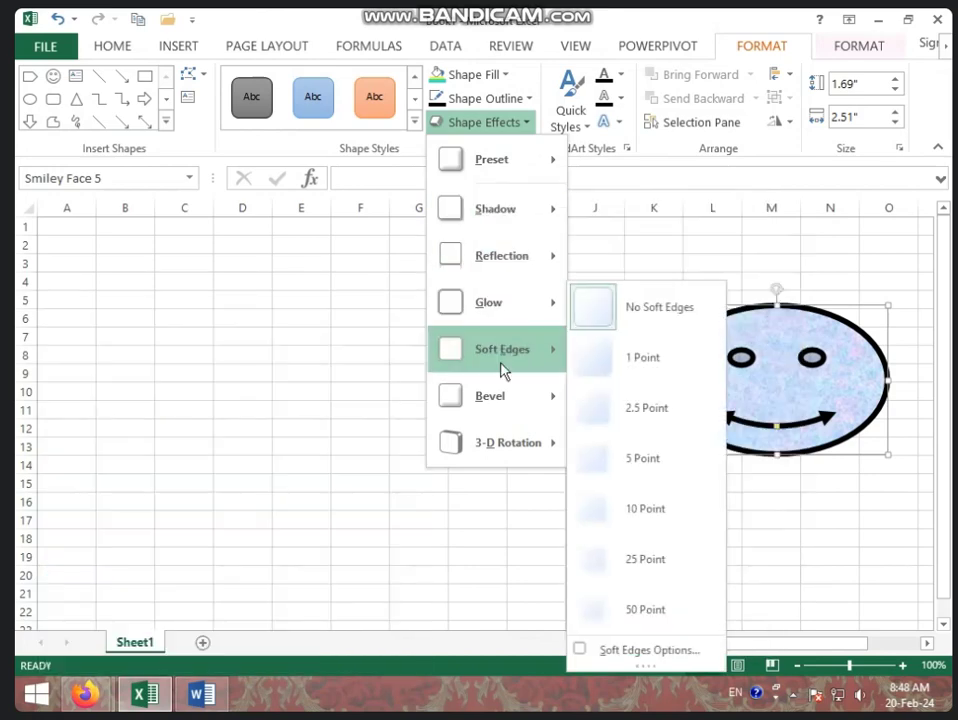
mouse_move(520, 449)
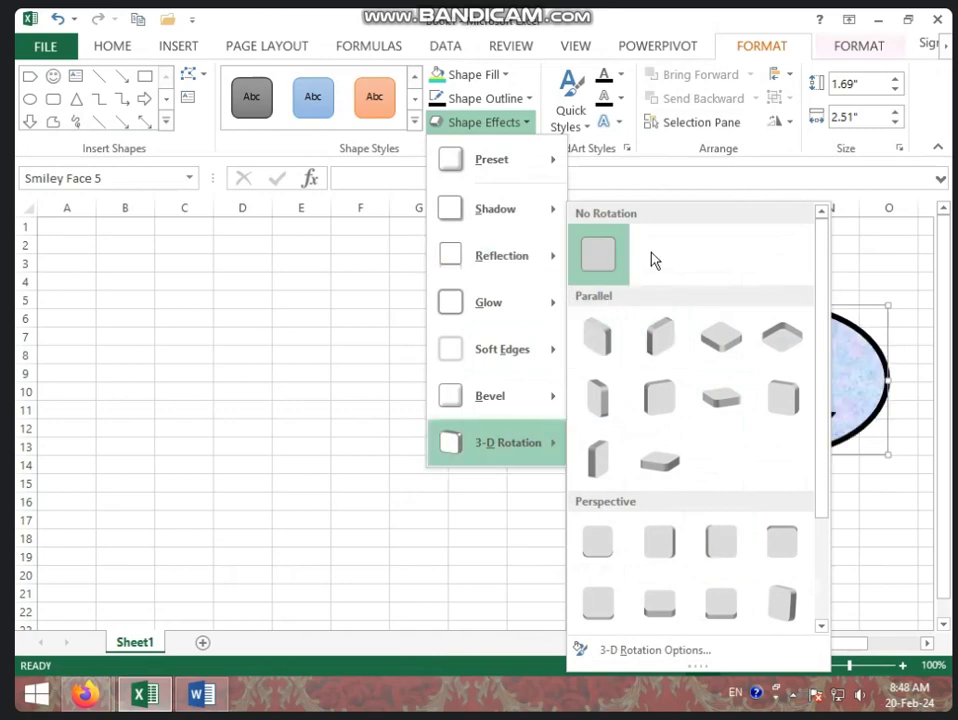
mouse_move(505, 255)
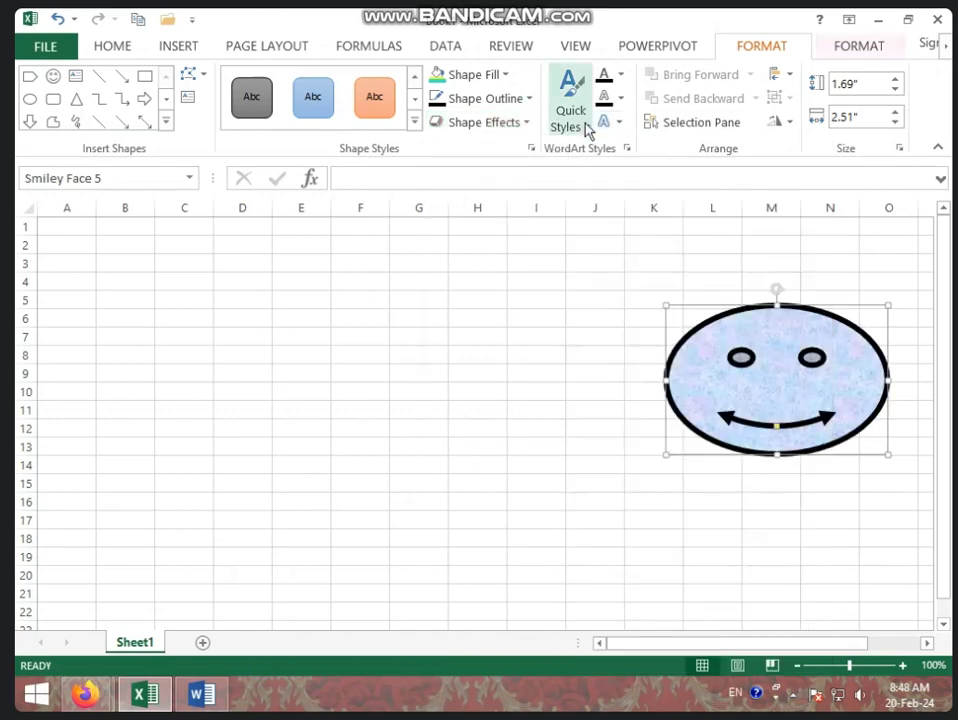
left_click(570, 112)
Type 'TGRYTTRYRTY' inside the smiley and apply an outlined blue WordArt style
left_click(500, 390)
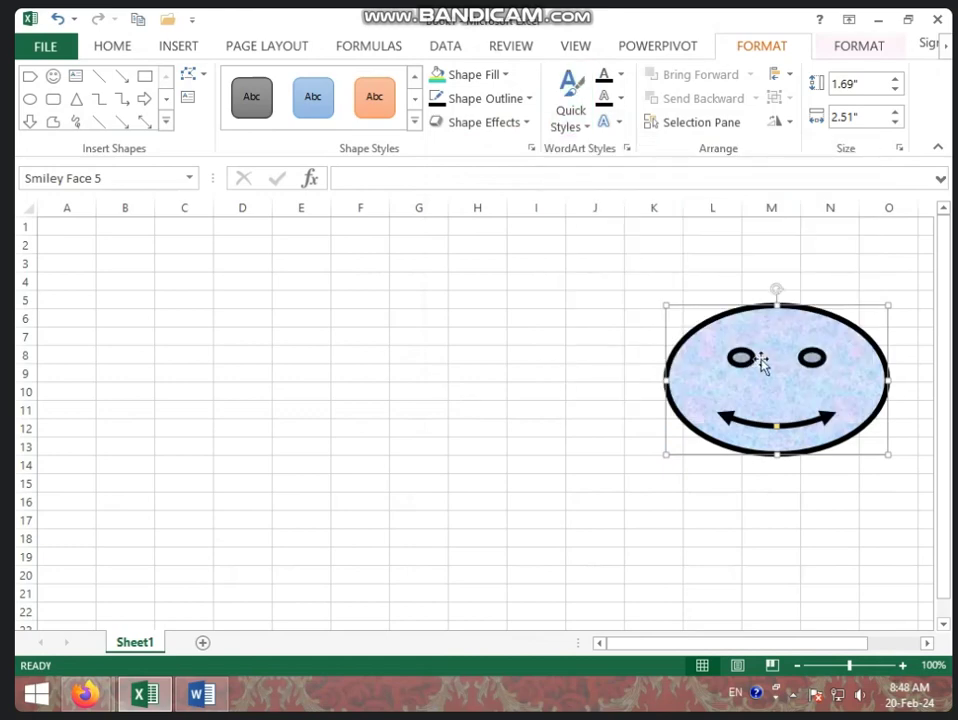
type("TGRYTTRY")
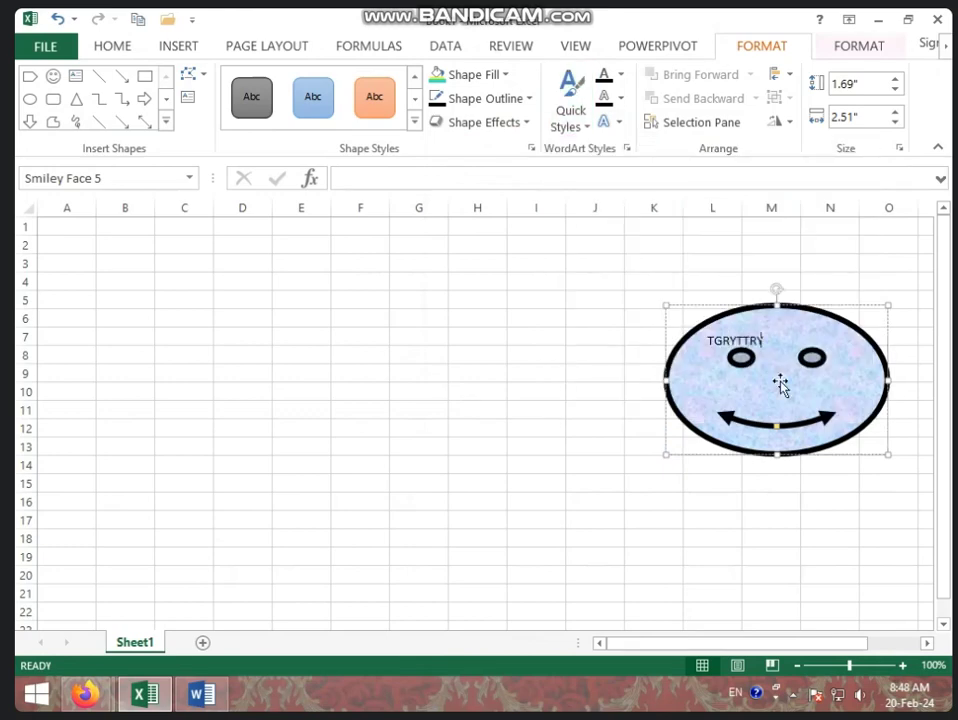
type("RTY")
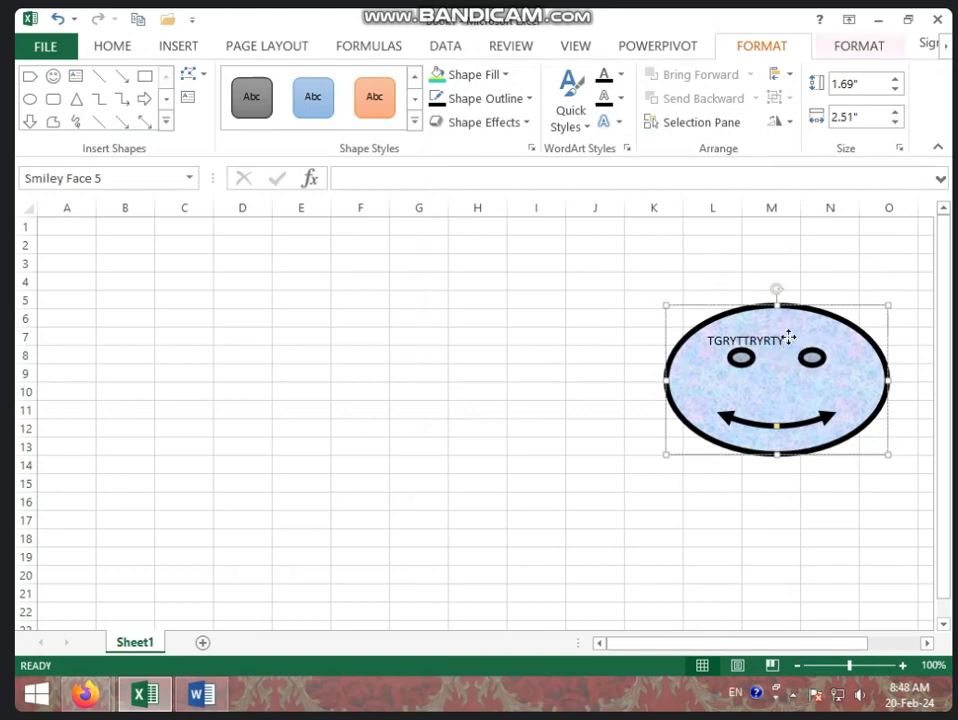
left_click_drag(782, 341, 719, 341)
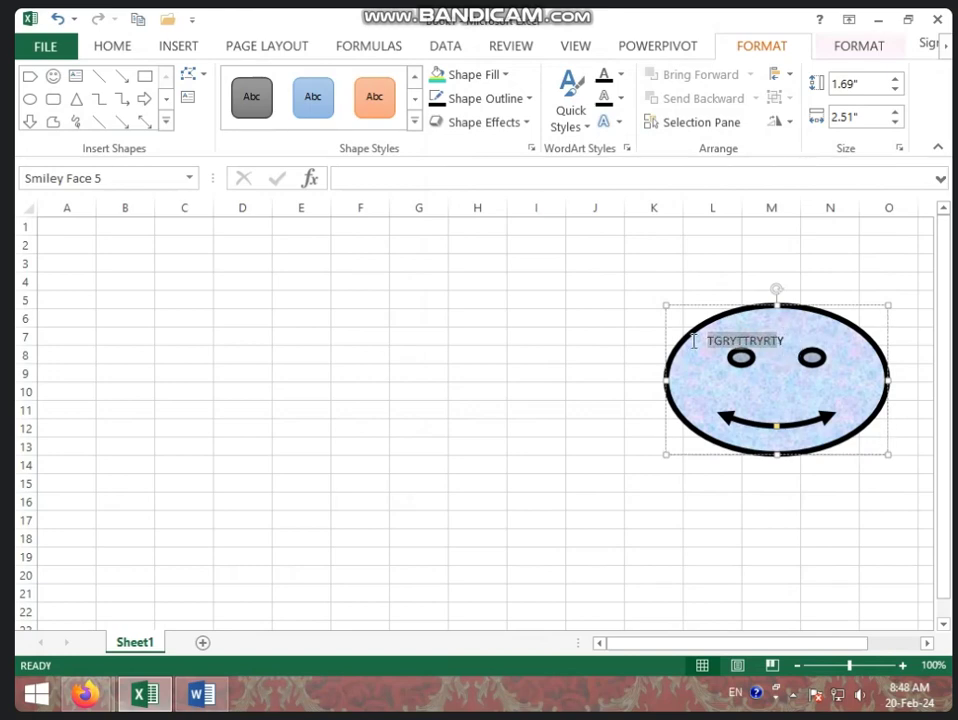
left_click(582, 130)
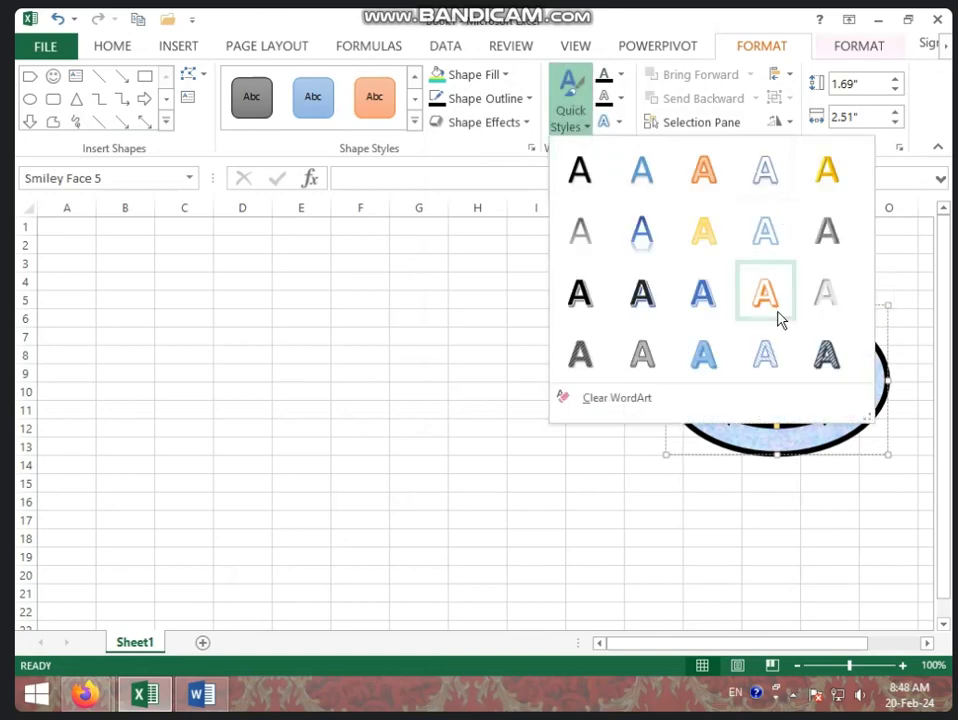
left_click(756, 175)
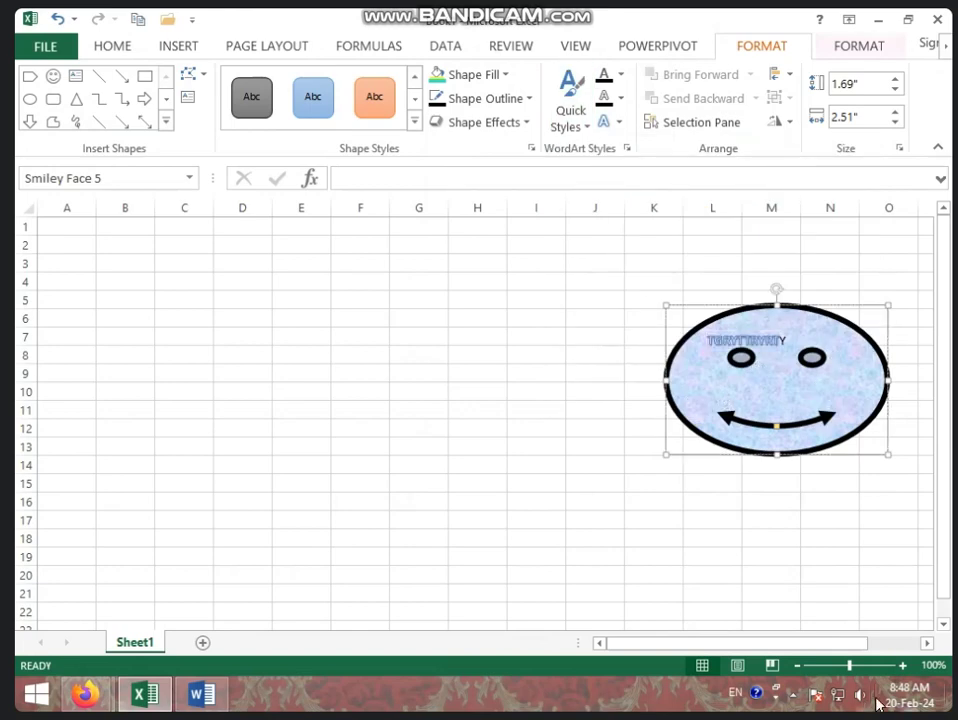
Zoom in, reselect the lettering, and switch it to the yellow WordArt style
left_click(872, 665)
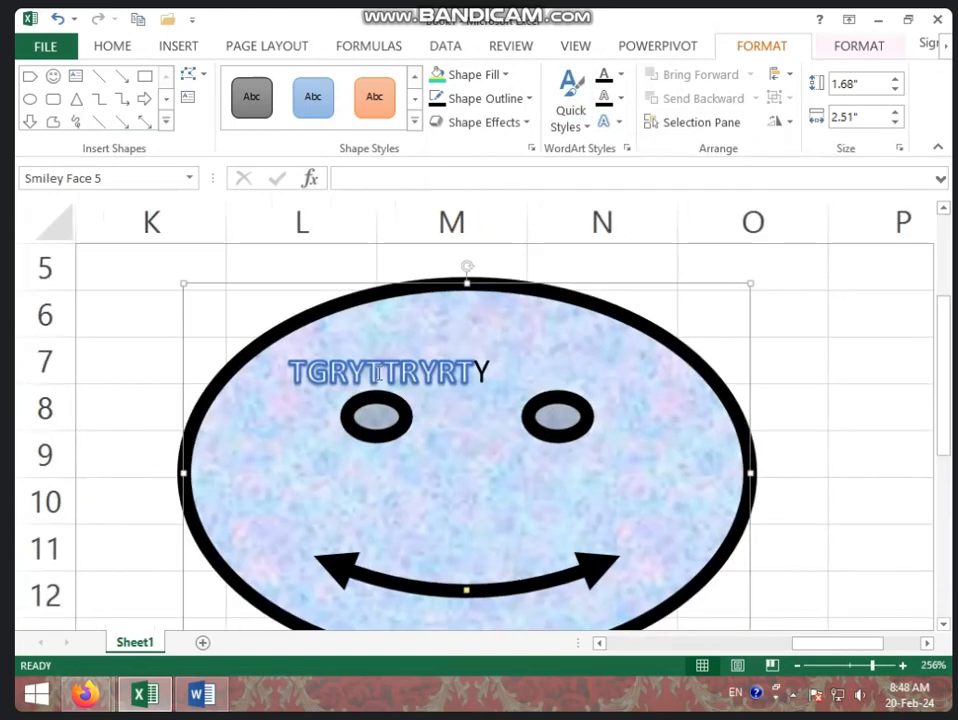
left_click(490, 368)
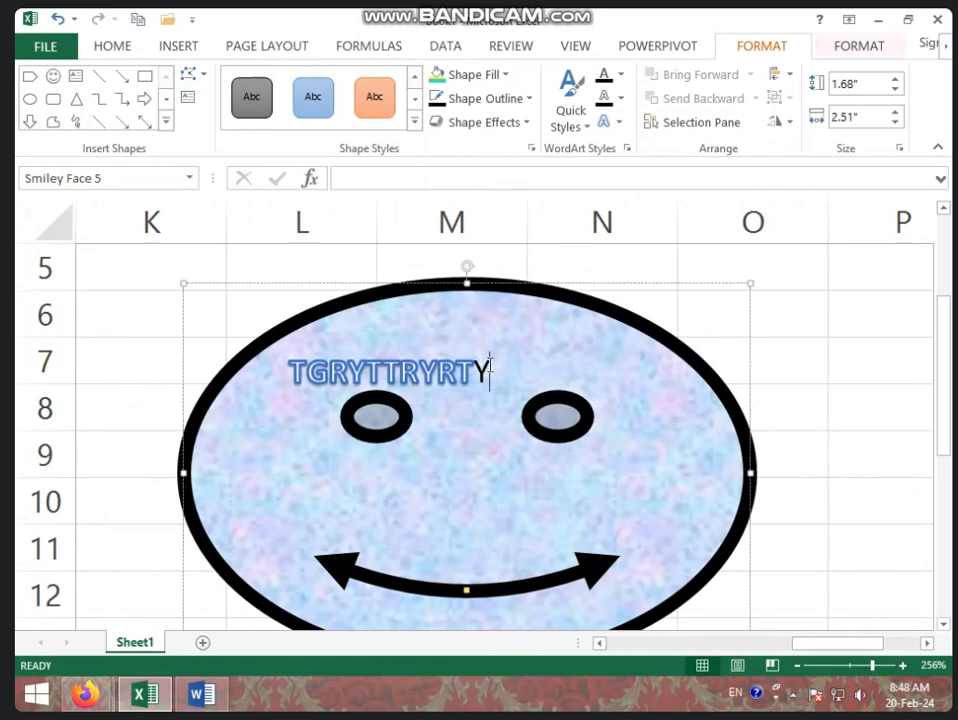
left_click_drag(476, 372, 290, 372)
left_click(571, 112)
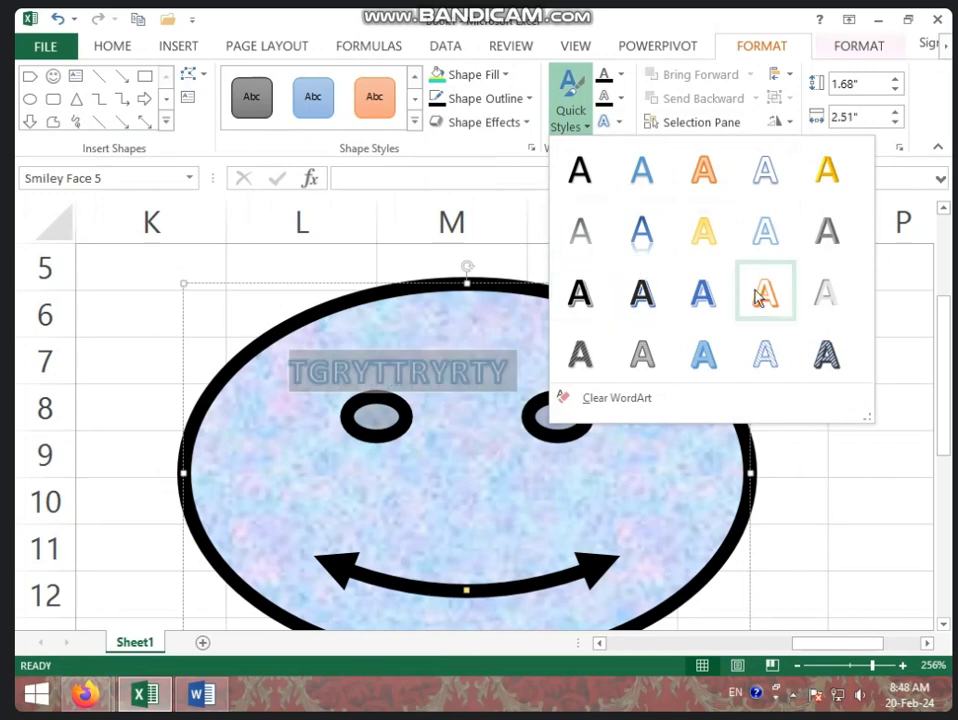
left_click(704, 248)
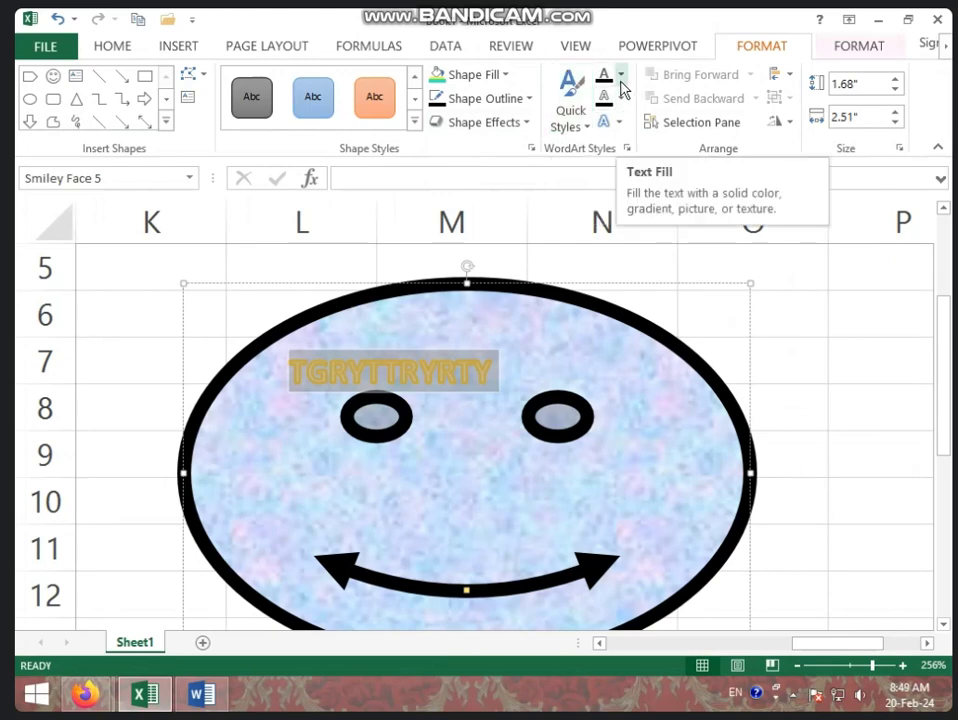
Try a green text fill, then reselect the lettering and give it a grey outline
left_click(621, 84)
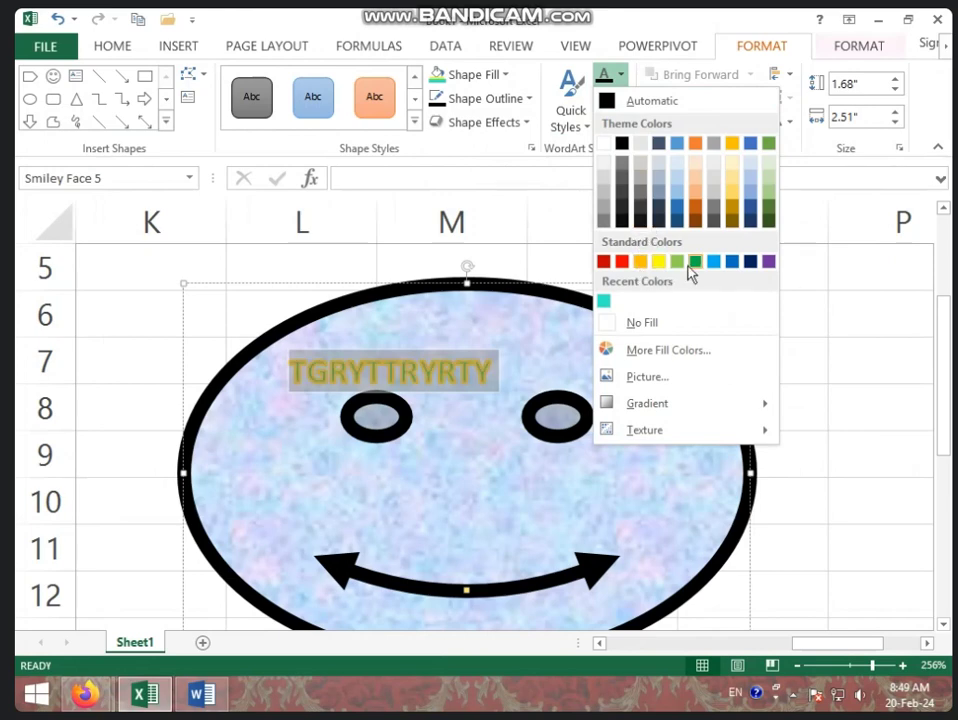
left_click(690, 262)
key("Escape")
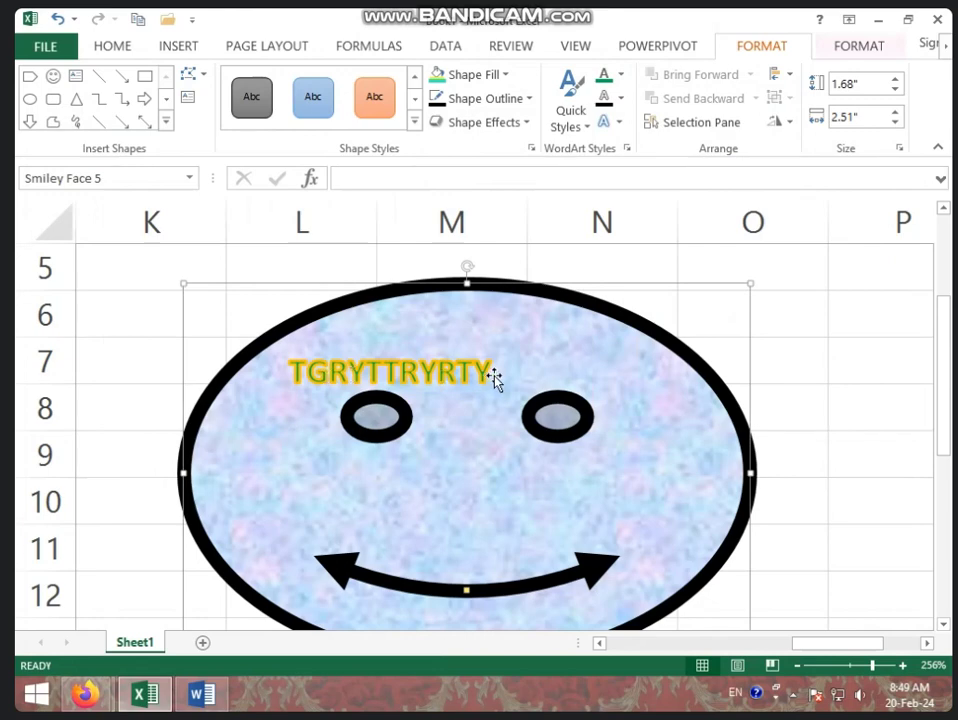
left_click_drag(492, 371, 289, 372)
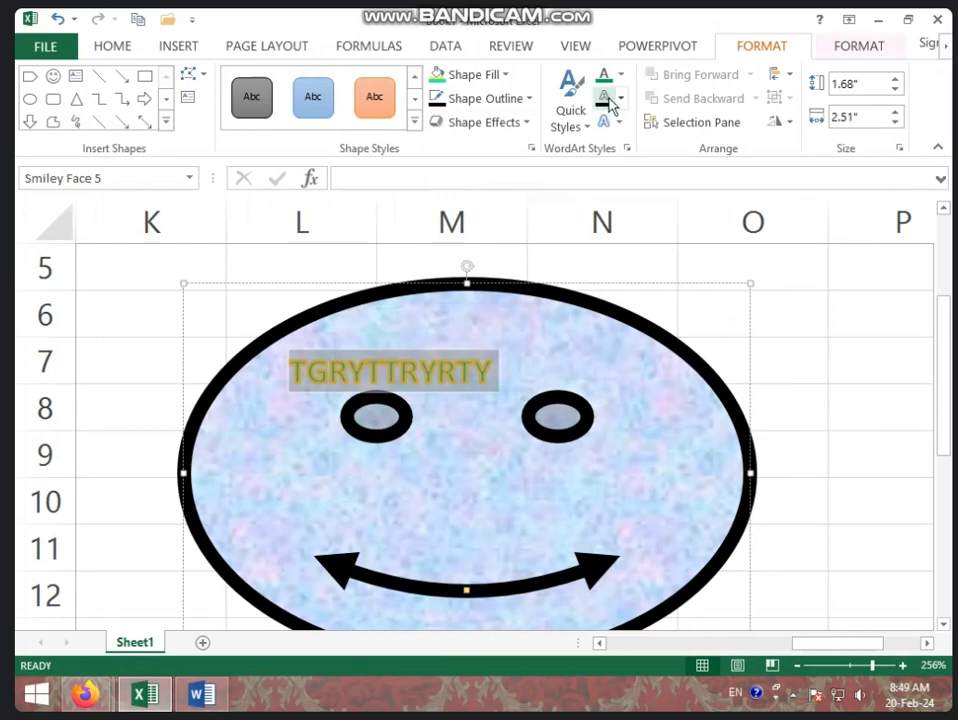
left_click(619, 99)
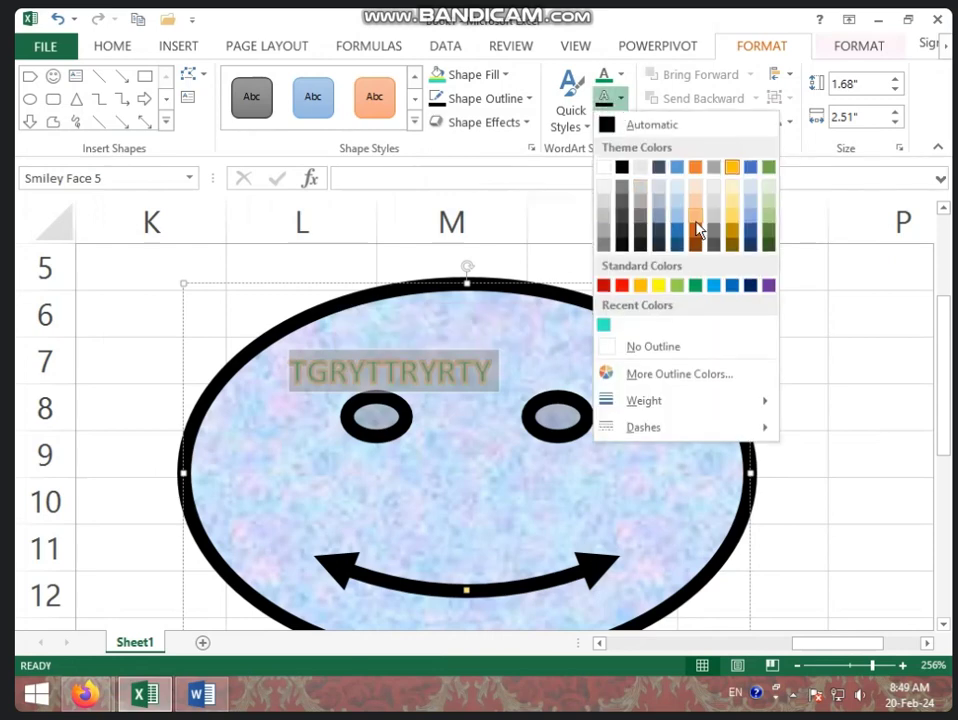
left_click(620, 215)
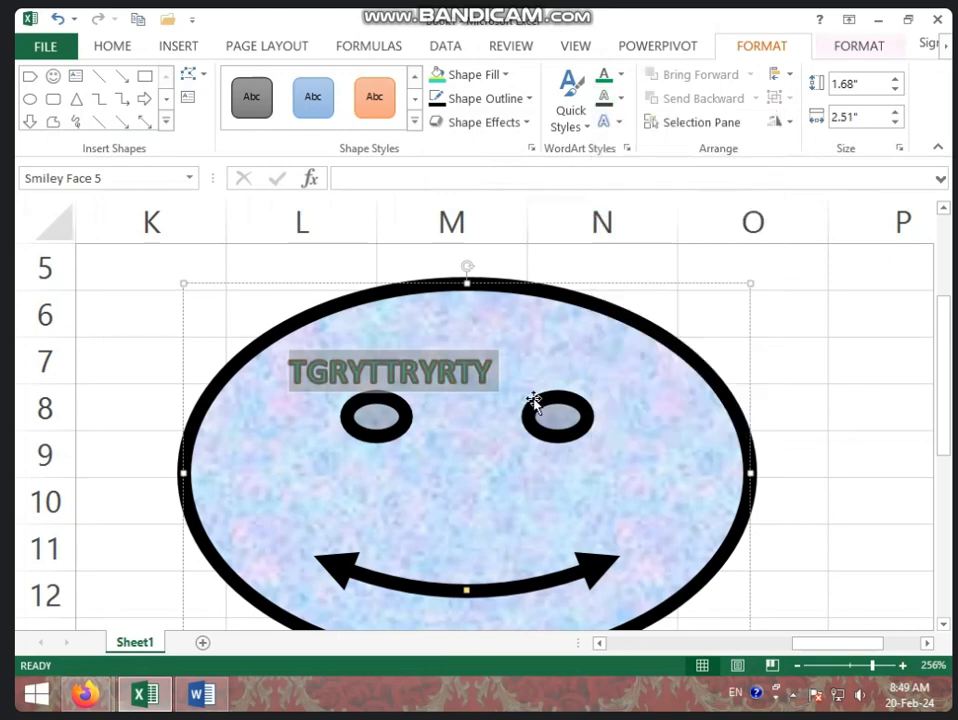
left_click(348, 381)
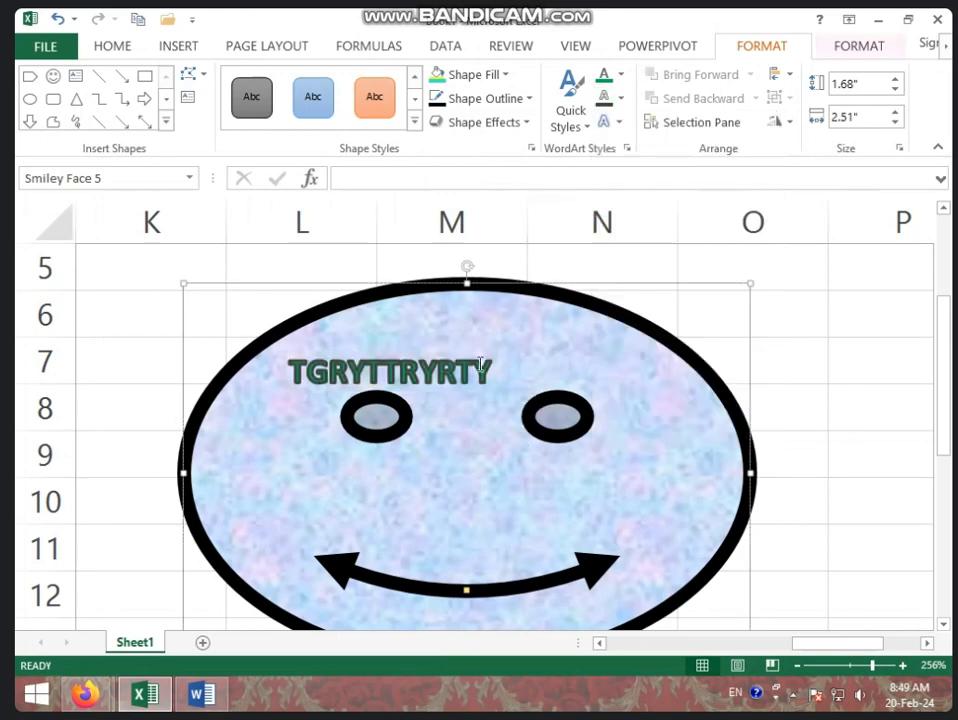
Fill the 'TGRYTTRYRTY' lettering with a light texture
left_click(620, 75)
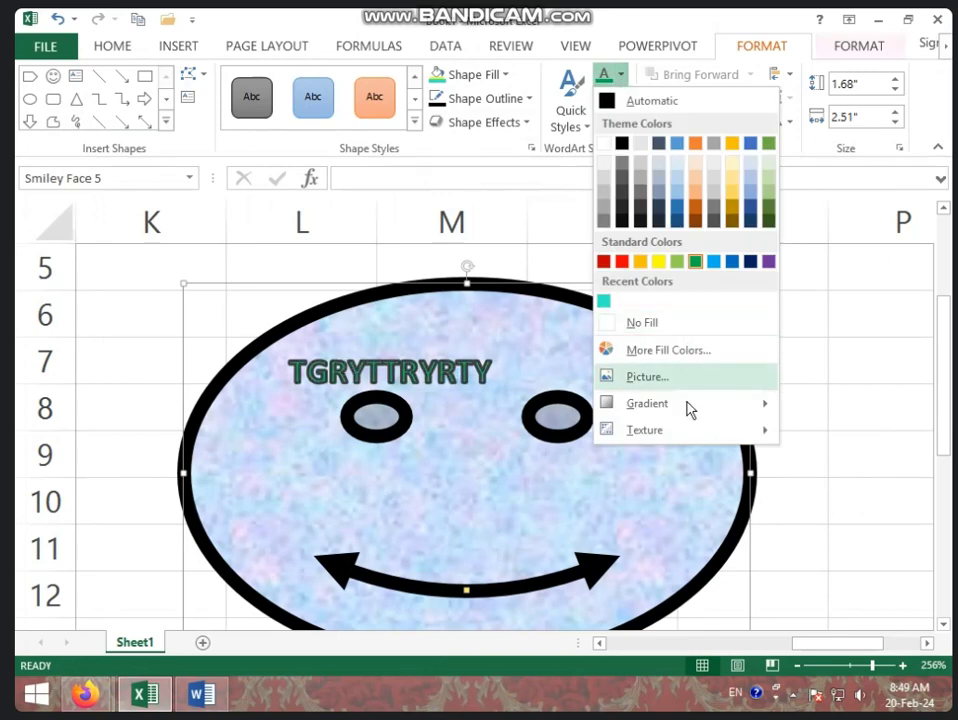
mouse_move(684, 428)
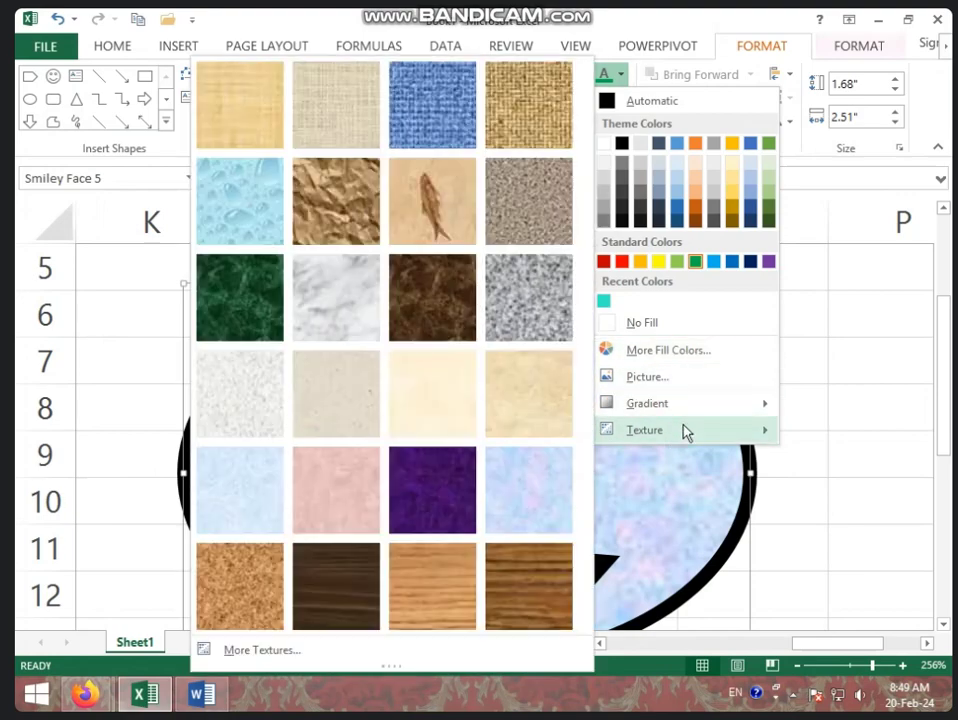
left_click(528, 438)
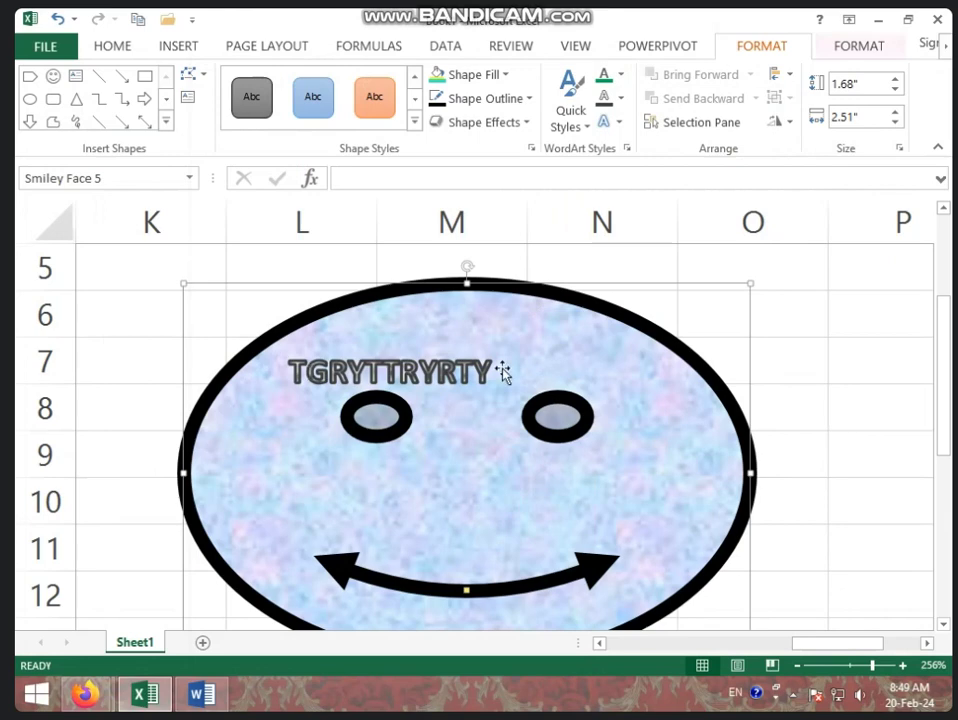
Change the WordArt text outline to the round-dot dash style
left_click(619, 100)
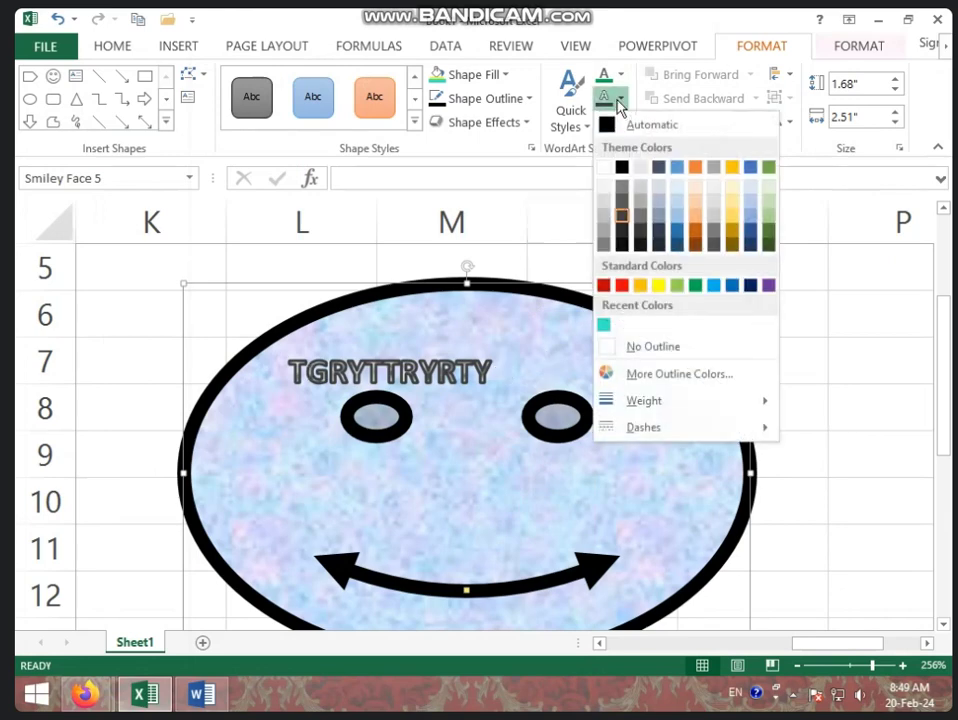
mouse_move(654, 401)
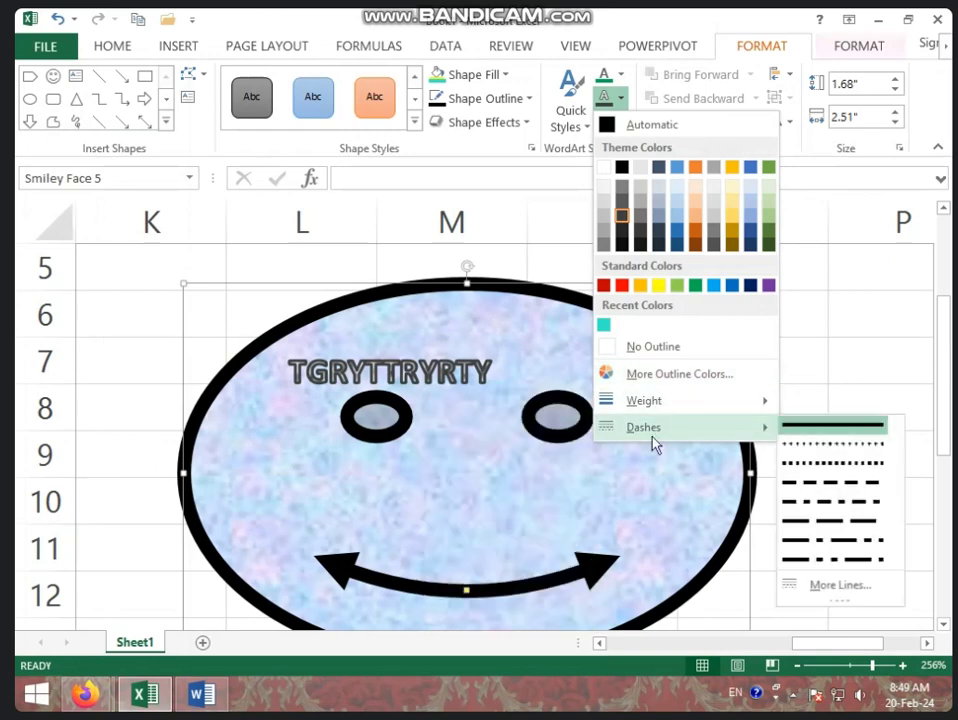
left_click(853, 466)
scroll(396, 387, "up", 2)
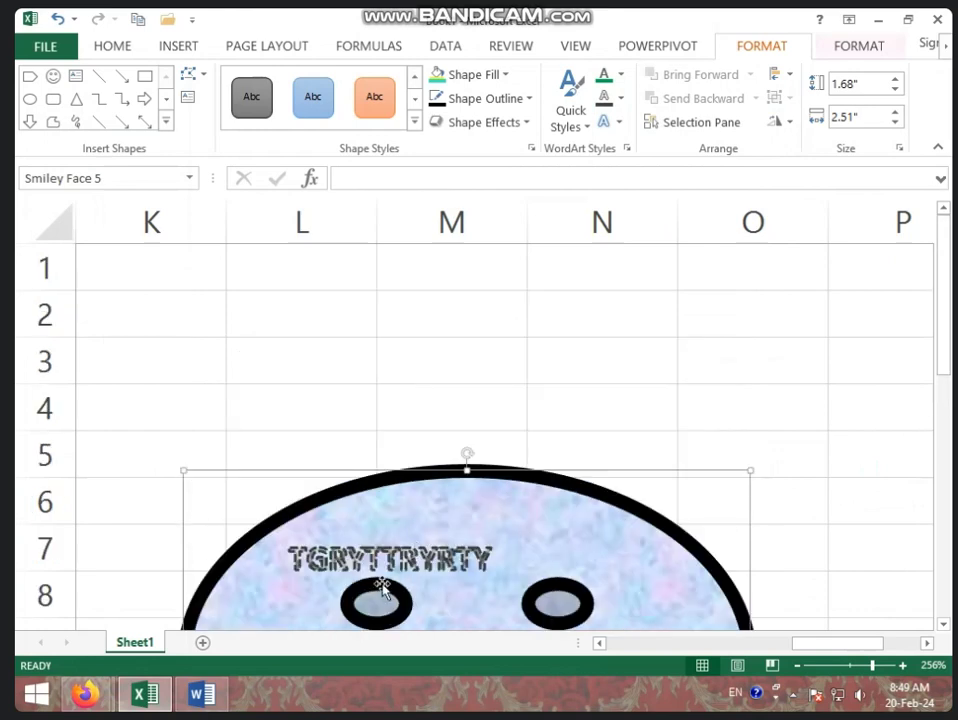
scroll(380, 584, "down", 2)
scroll(390, 403, "up", 1)
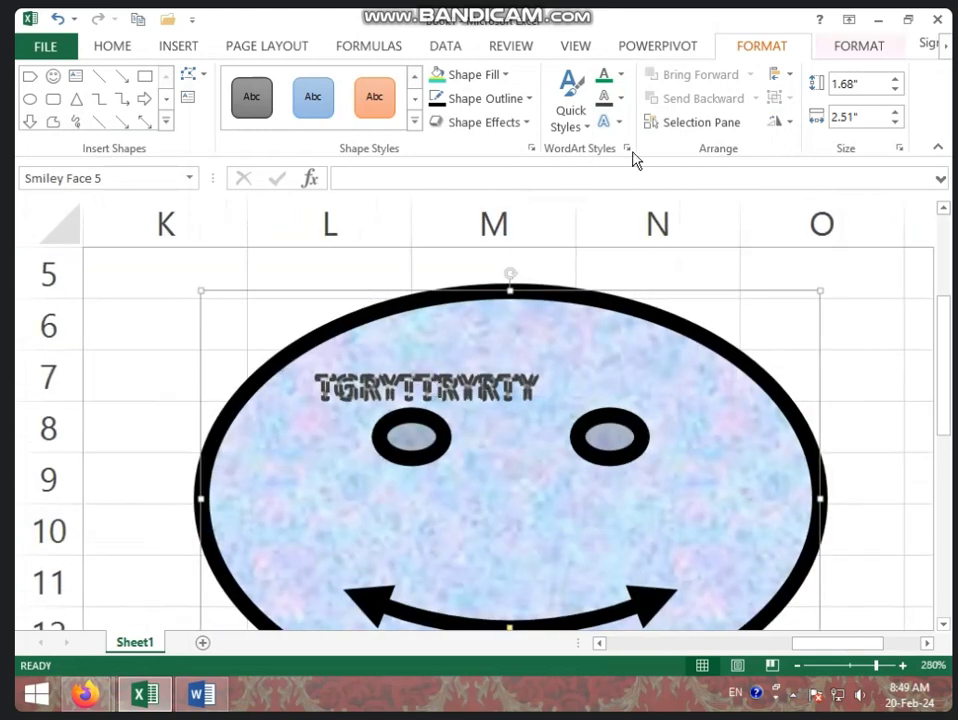
Select the whole 'TGRYTTRYRTY' WordArt line and preview the Text Effects Transform shapes, including Arch Up
left_click(617, 122)
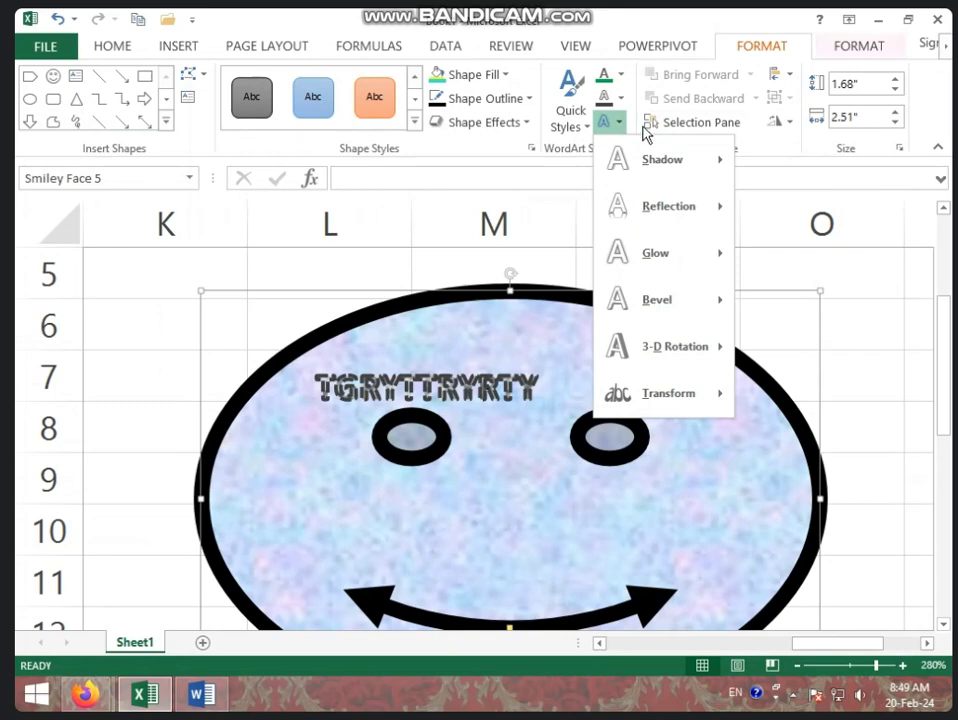
left_click(535, 381)
left_click_drag(537, 386, 341, 392)
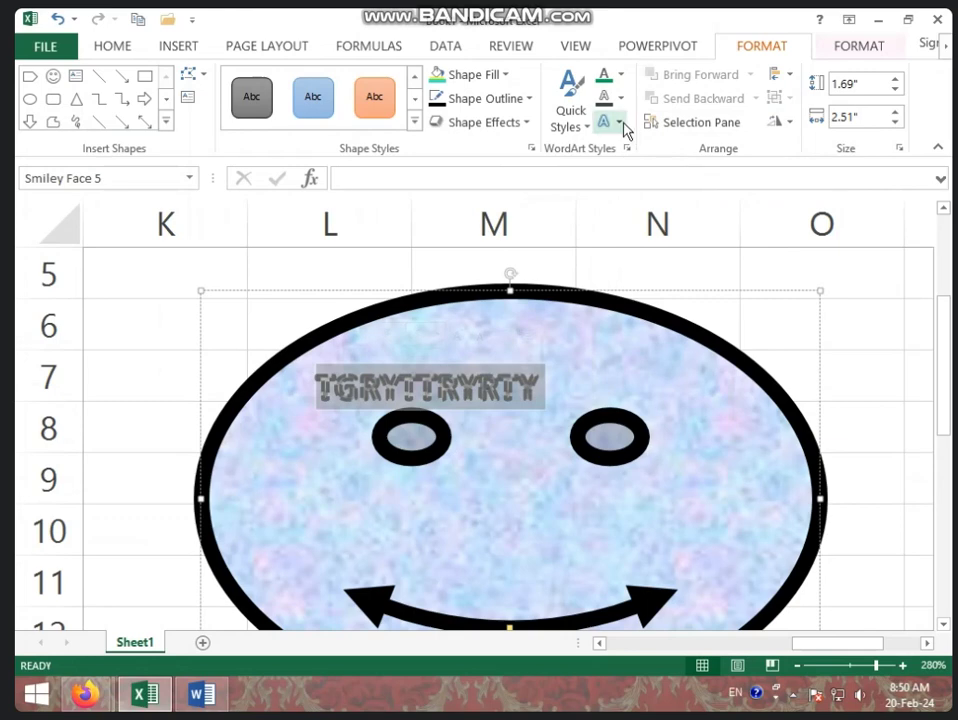
left_click(623, 122)
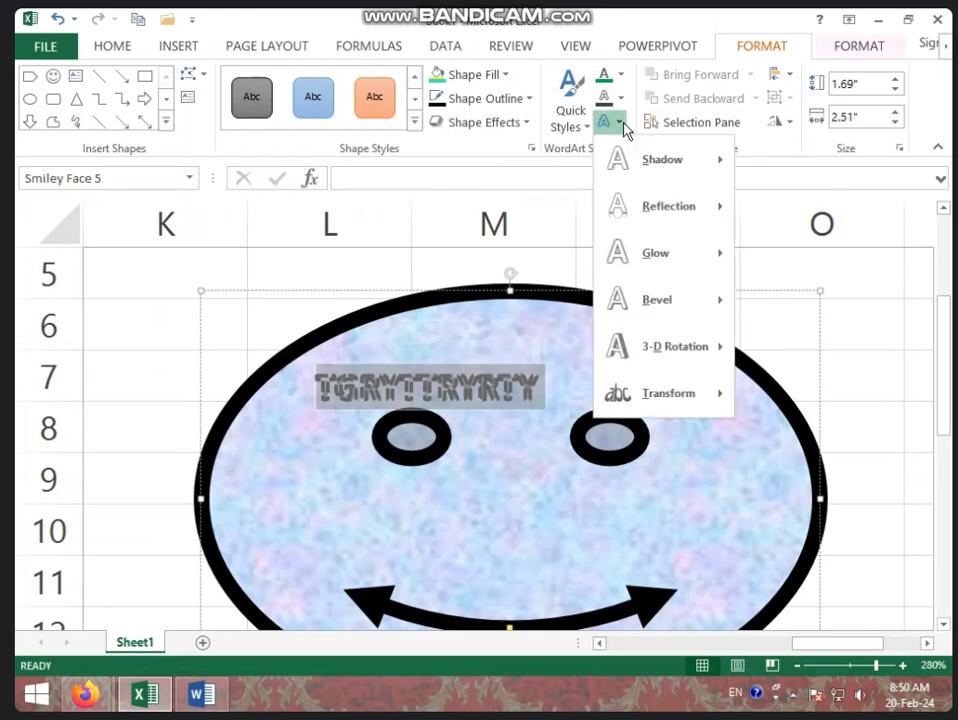
mouse_move(669, 192)
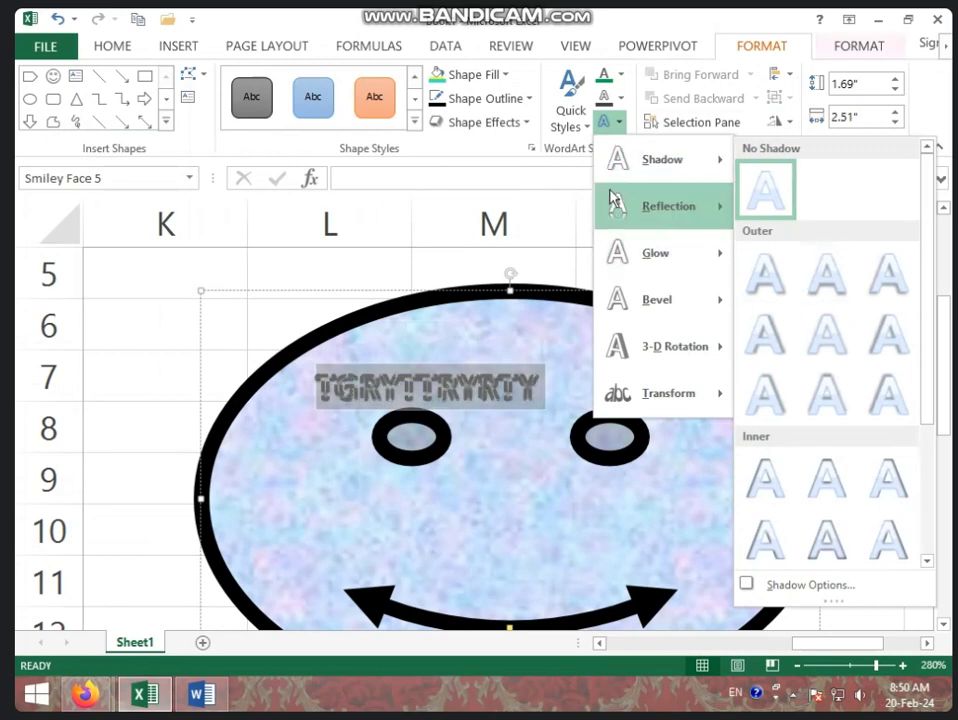
mouse_move(670, 222)
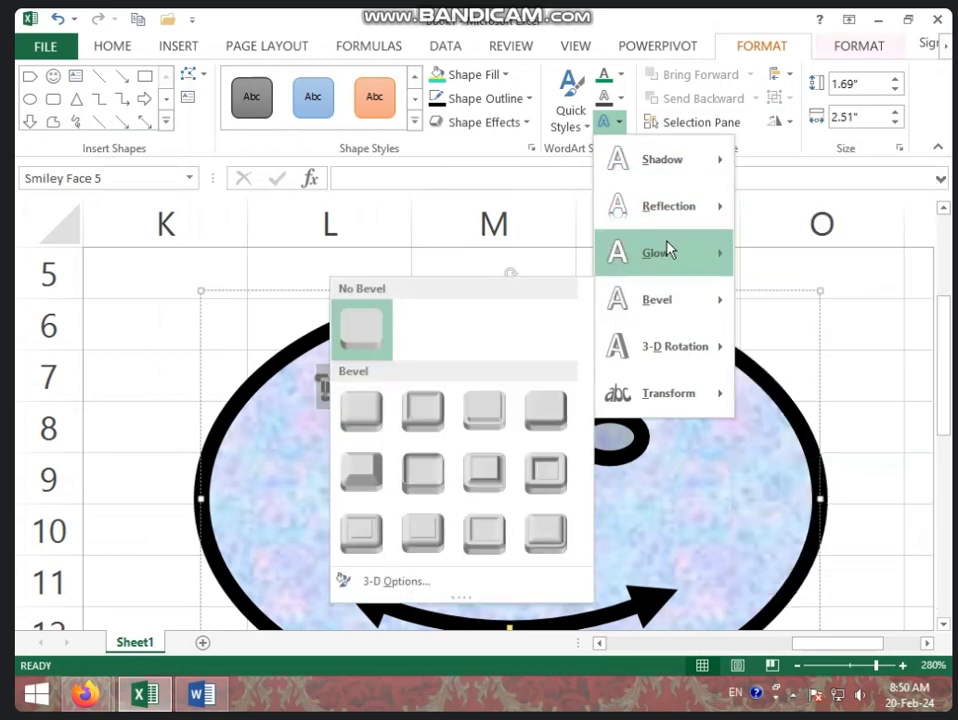
mouse_move(663, 252)
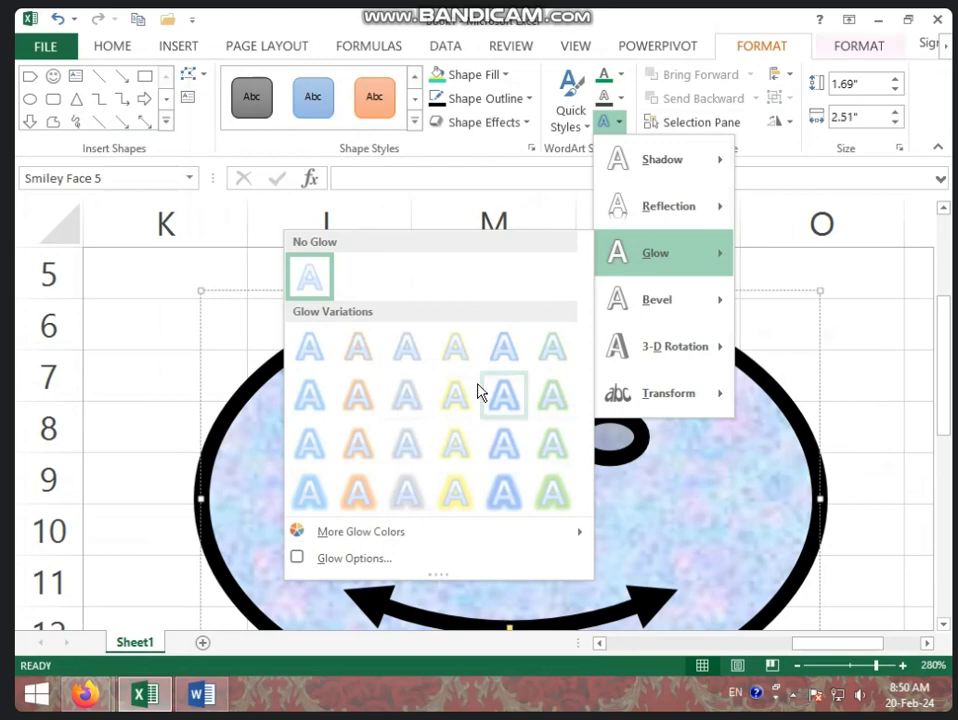
mouse_move(697, 357)
mouse_move(615, 400)
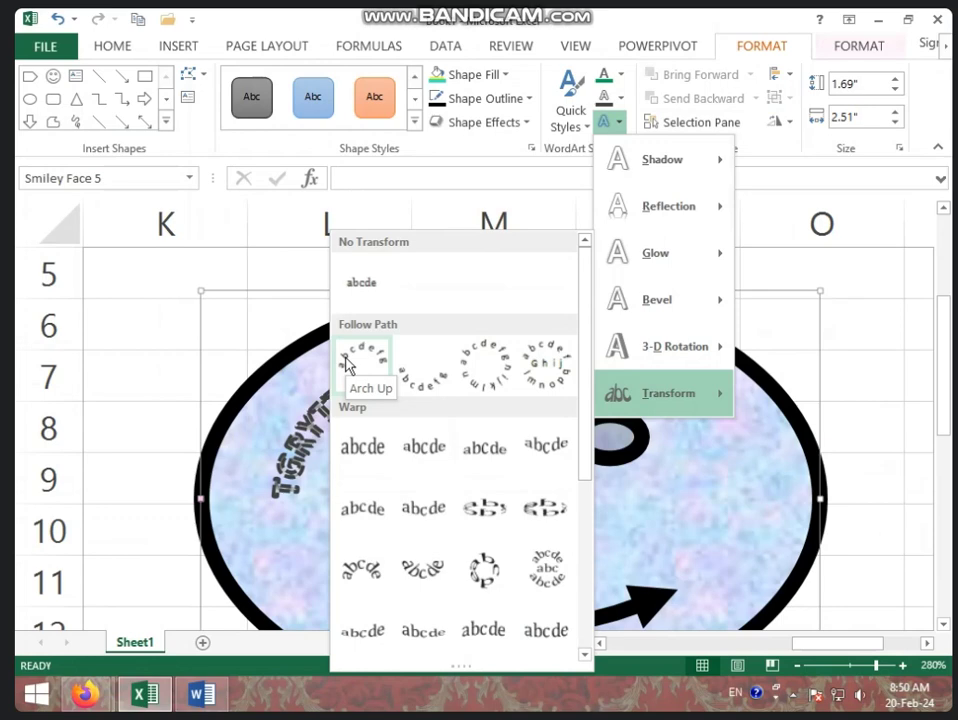
Arch the WordArt Up and append 'YRUTYUJYTJTJTYUTYUTYUTYUTY' to the end of its text
left_click(346, 364)
left_click(376, 382)
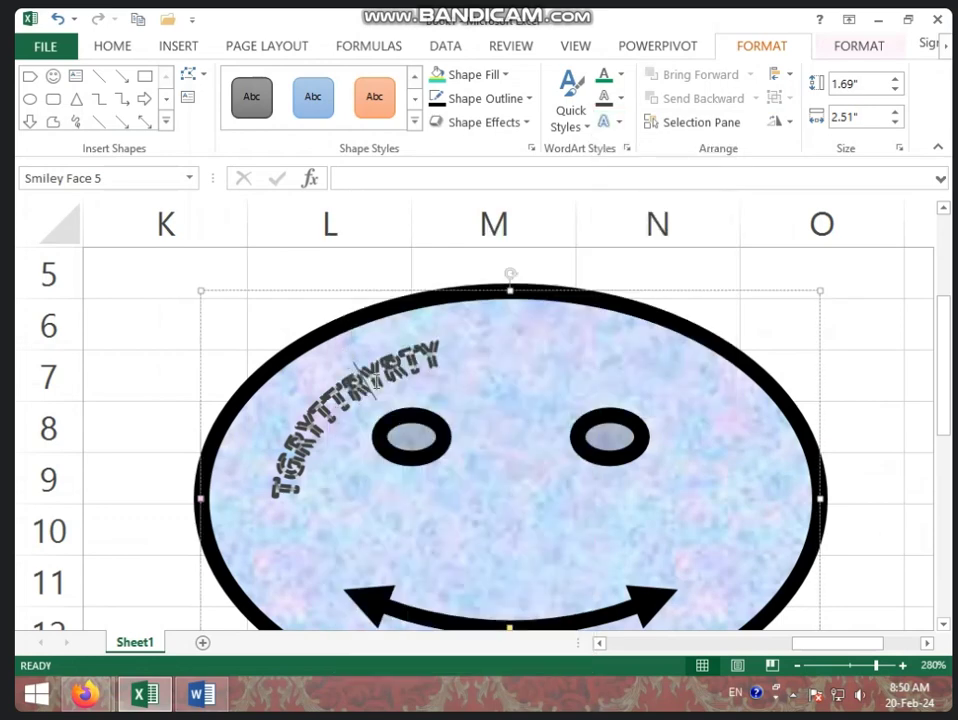
left_click(447, 349)
type("YRUTYUJYTJTJ")
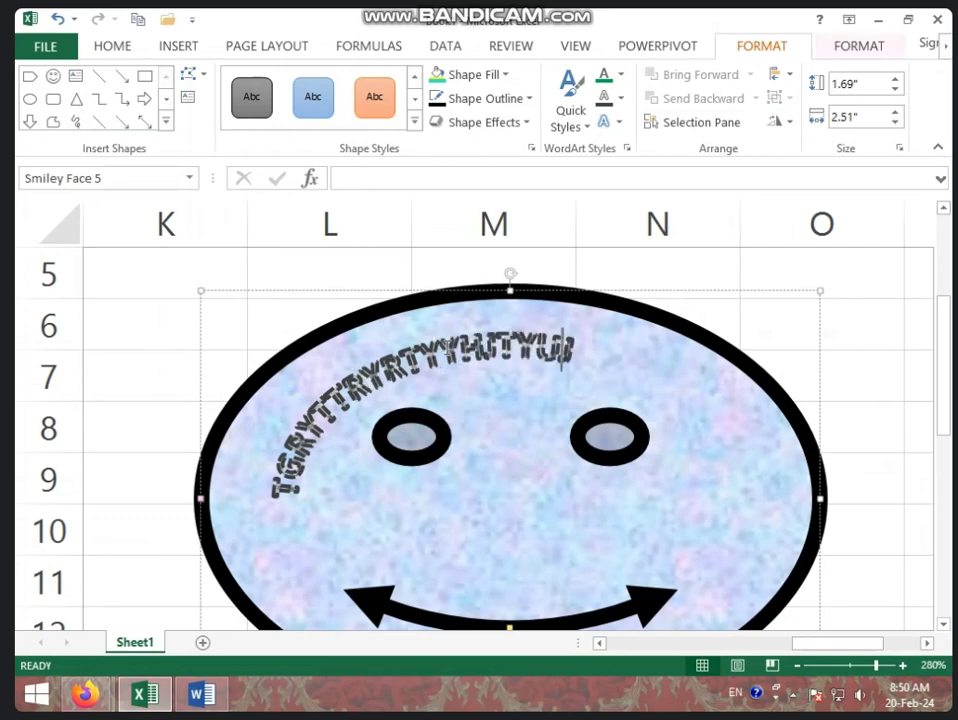
type("TYUTYUTYUTYU")
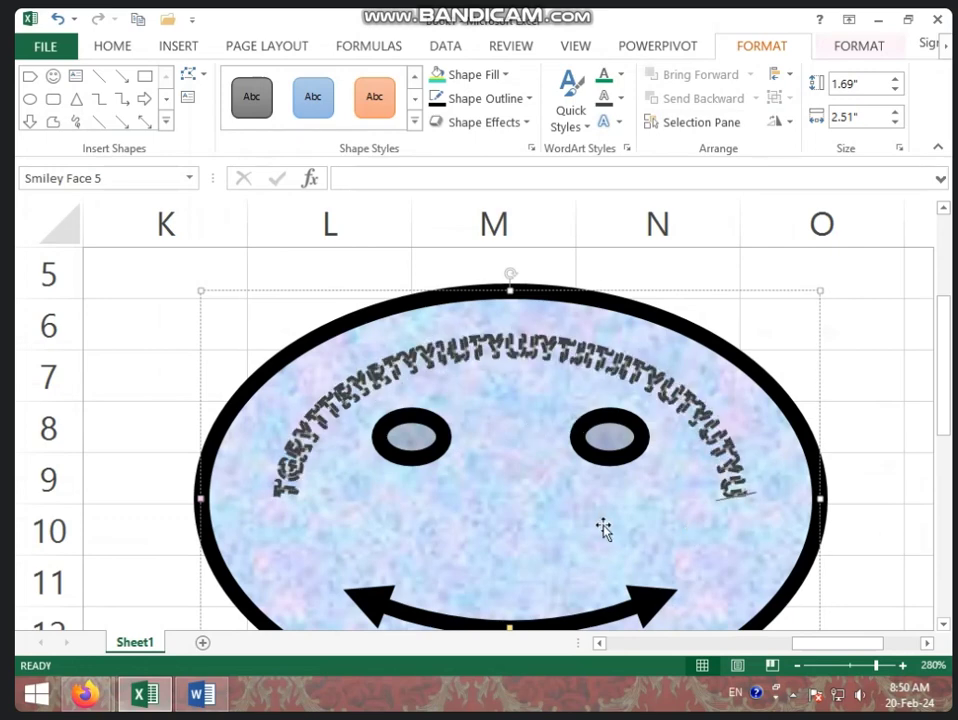
type("TY")
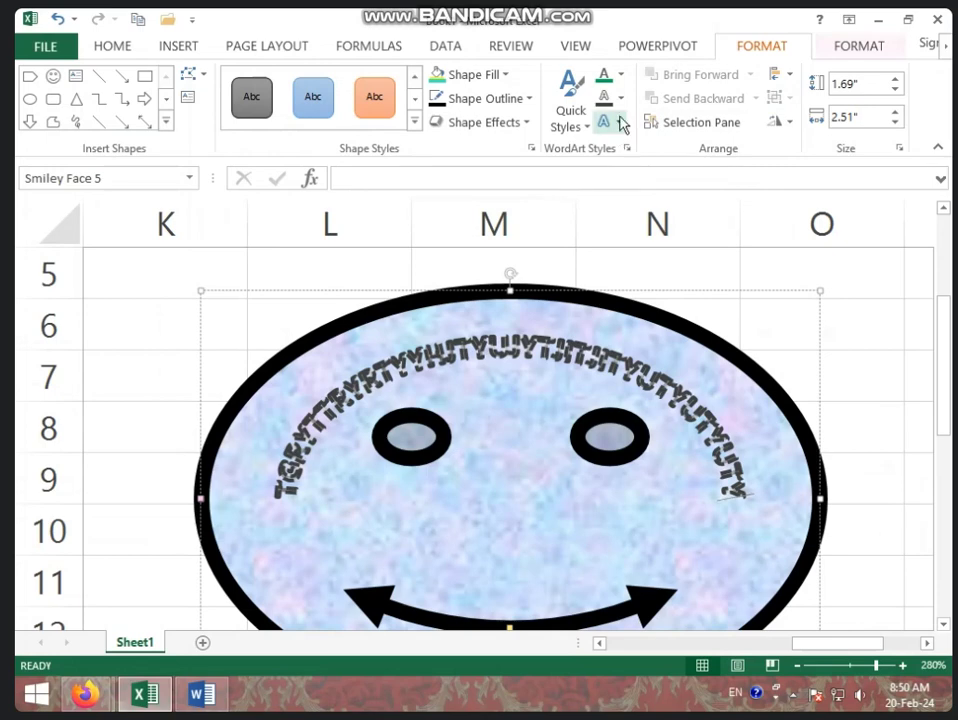
Apply the Button warp transform to the WordArt lettering
left_click(612, 121)
mouse_move(649, 400)
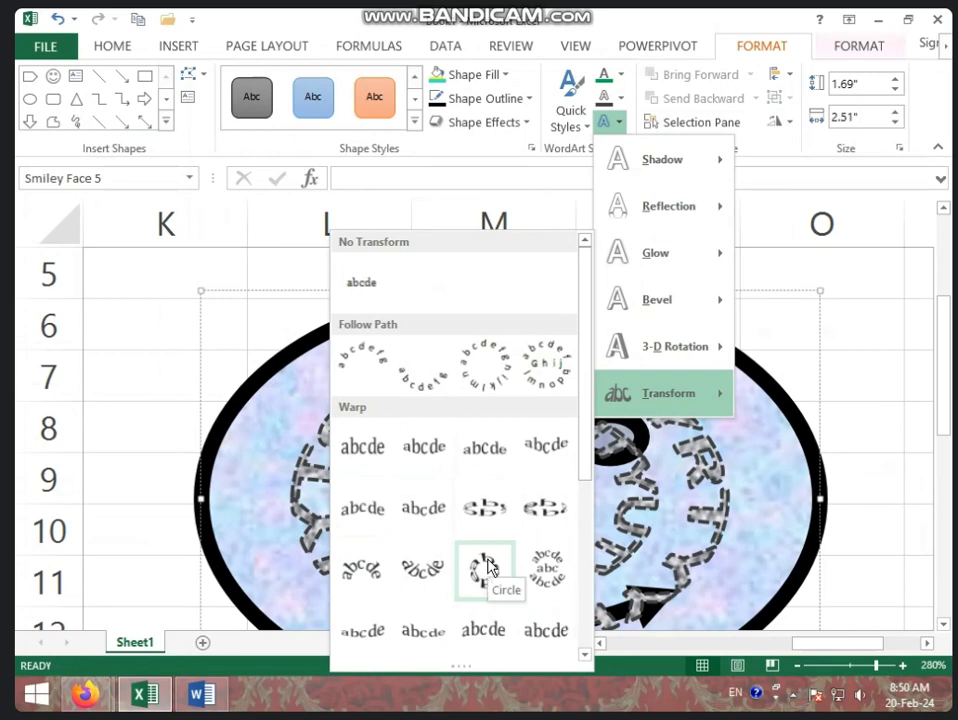
left_click(545, 560)
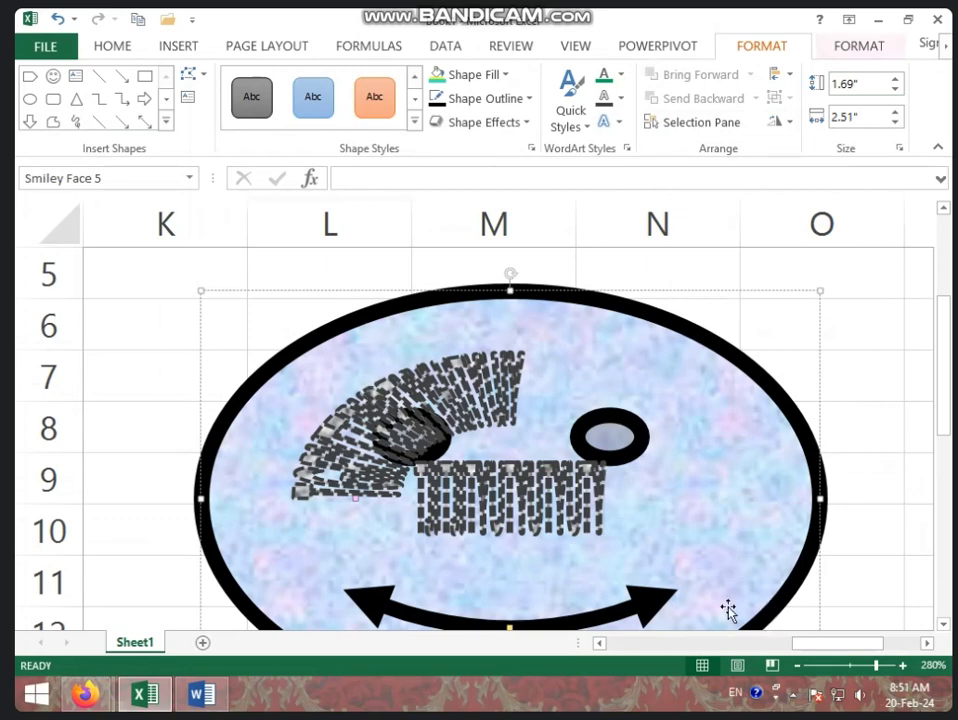
Zoom back to 100%, delete the smiley face, and show the Insert tab's Illustrations choices
left_click(849, 665)
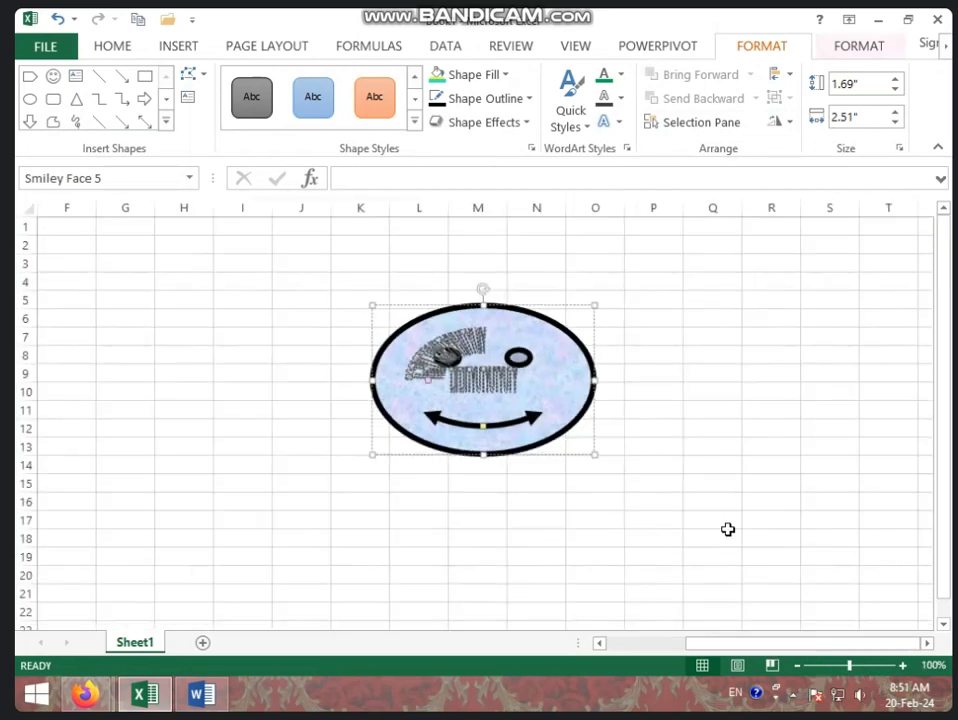
double_click(434, 406)
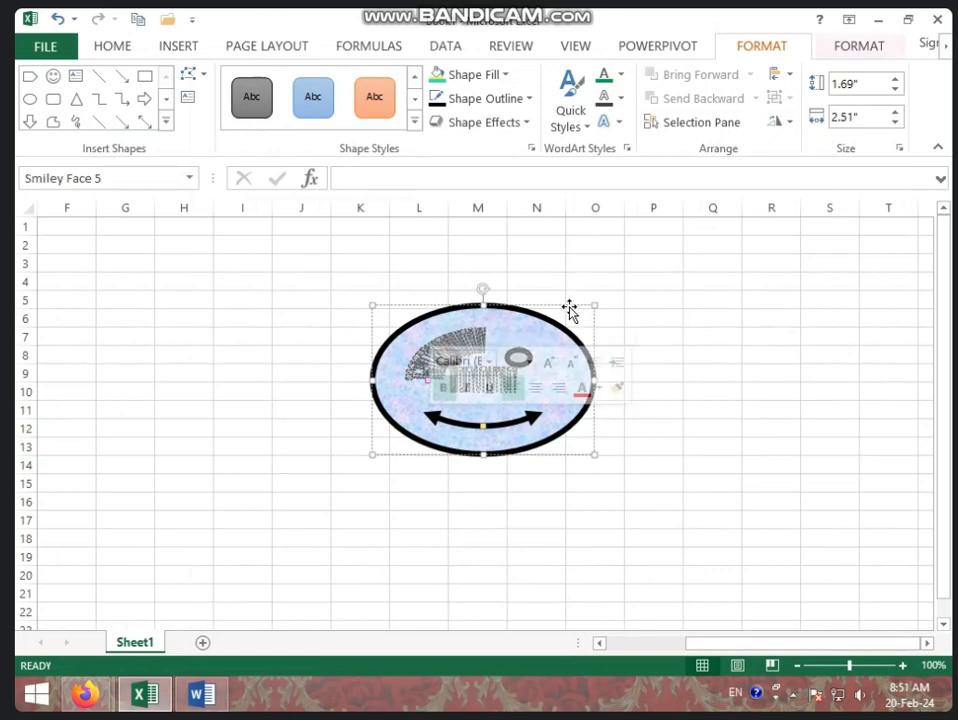
left_click_drag(569, 311, 532, 316)
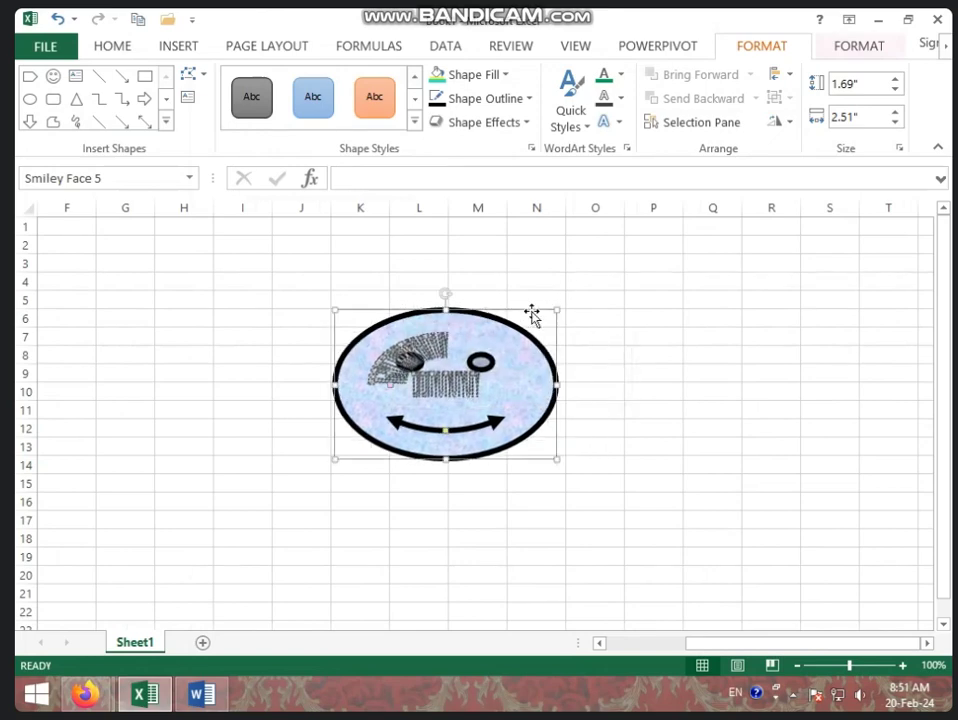
key("Delete")
left_click(190, 46)
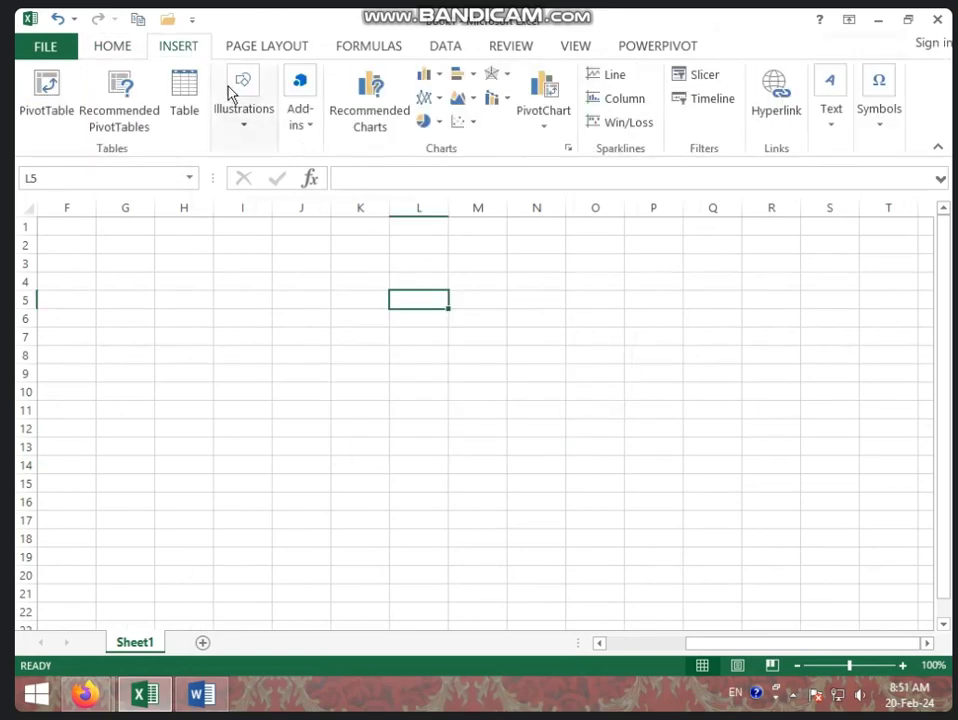
left_click(241, 110)
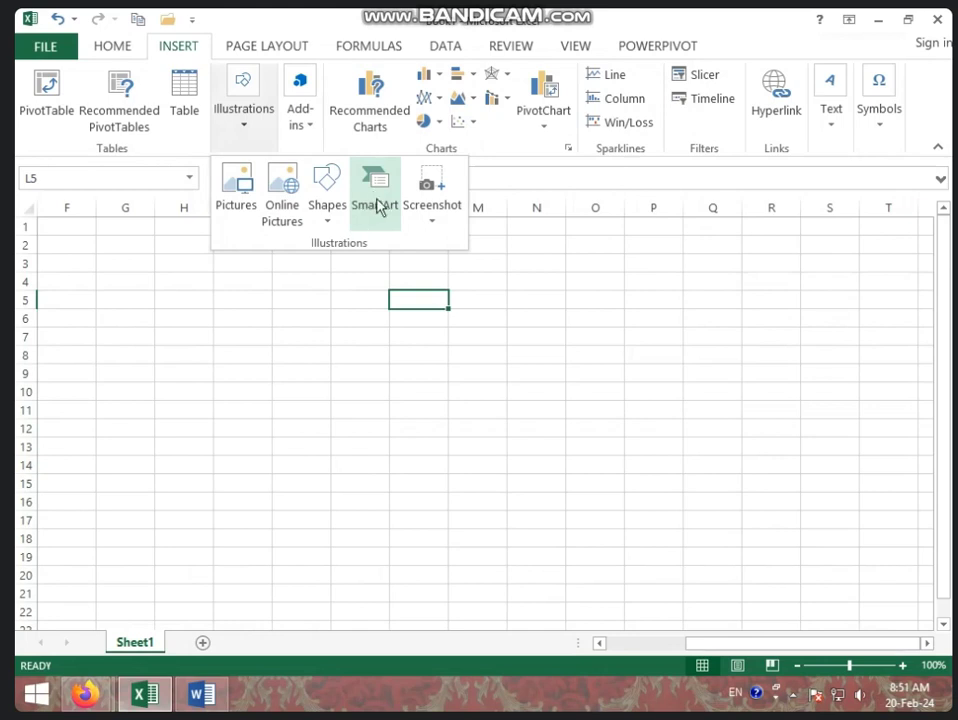
Browse the SmartArt categories, then insert the Hierarchy layout from the Hierarchy category
left_click(378, 206)
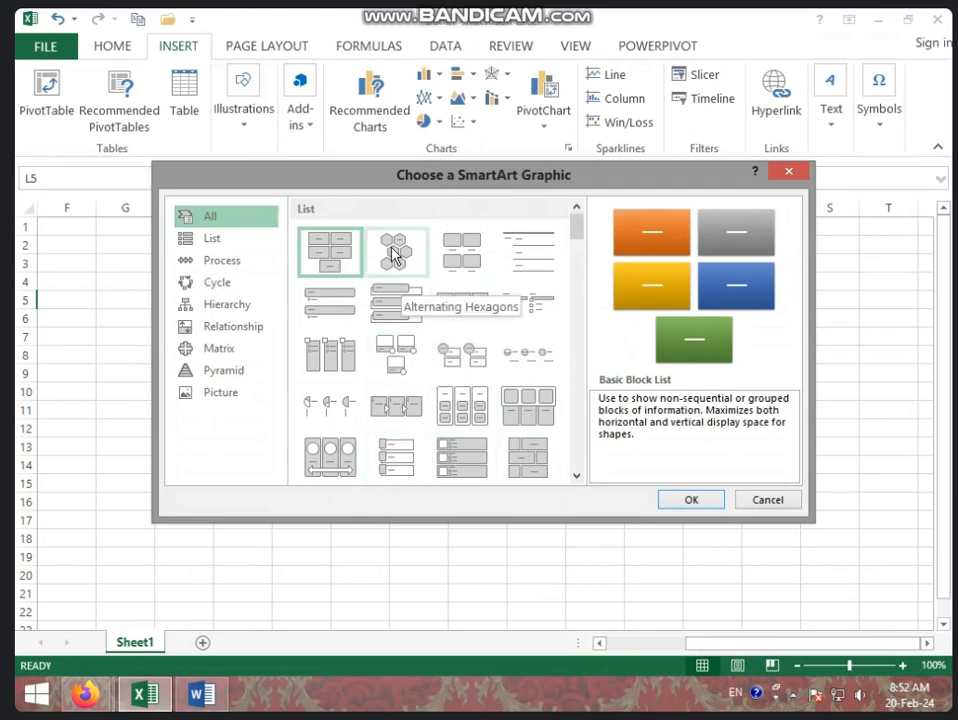
left_click(214, 241)
left_click(233, 282)
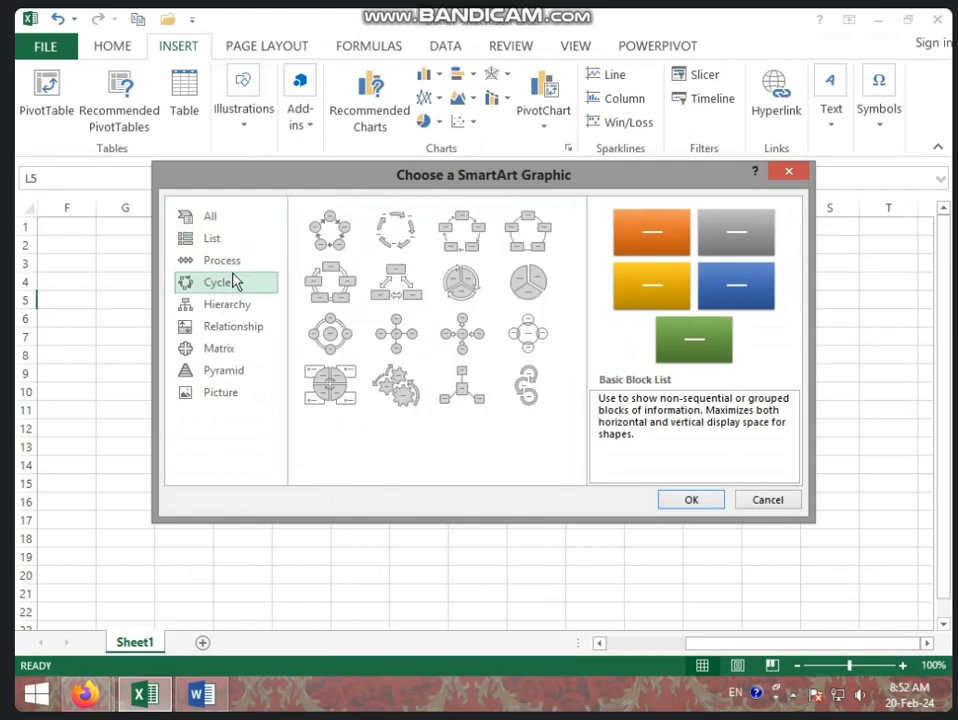
left_click(222, 260)
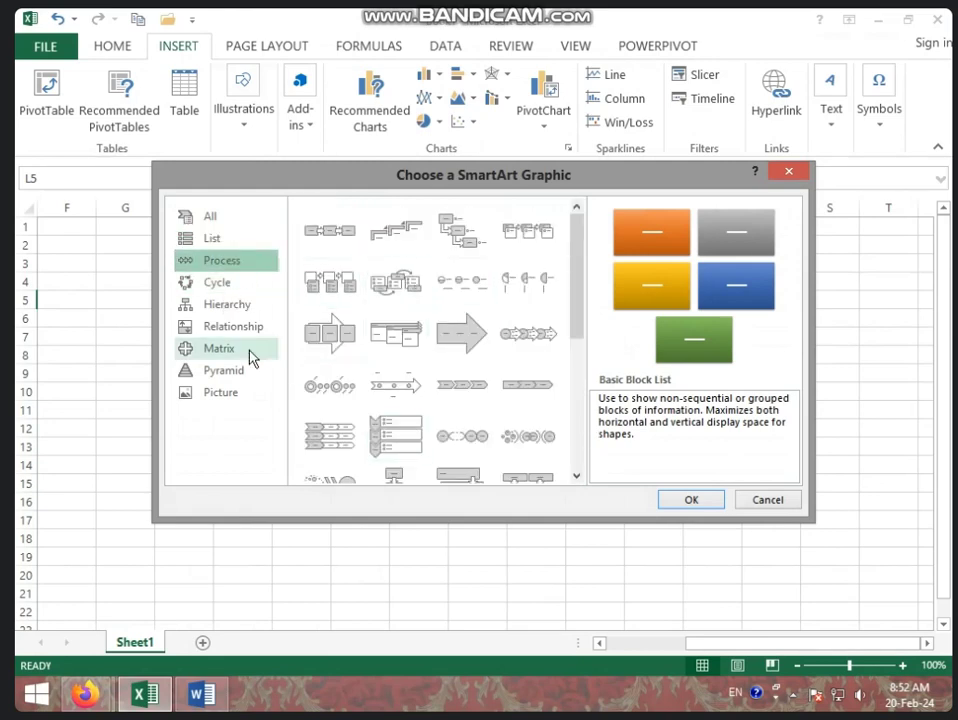
left_click(245, 281)
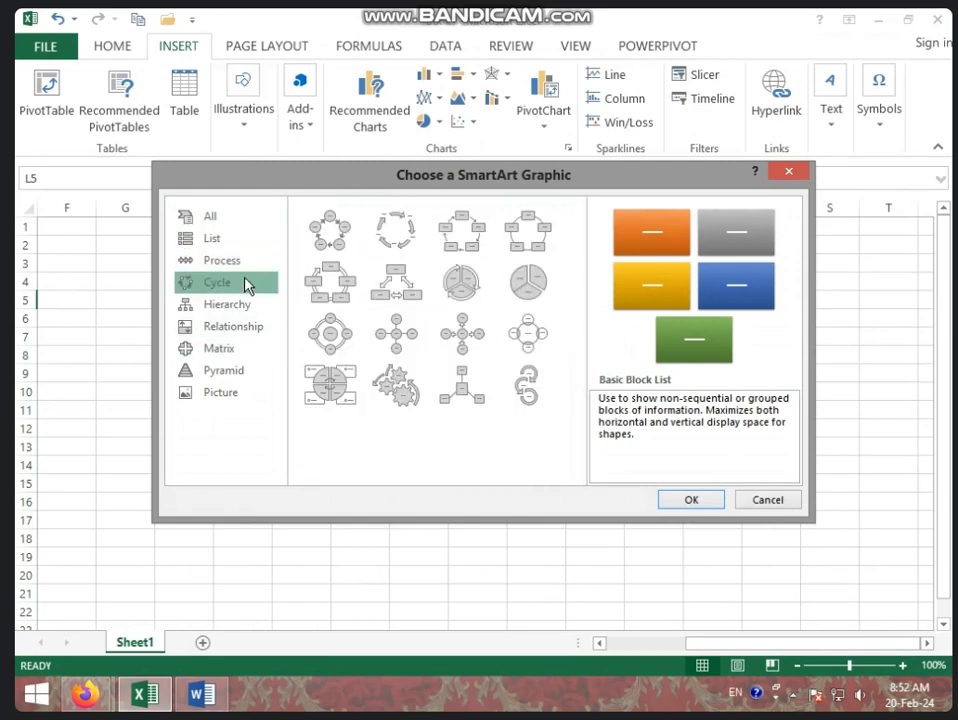
left_click(530, 298)
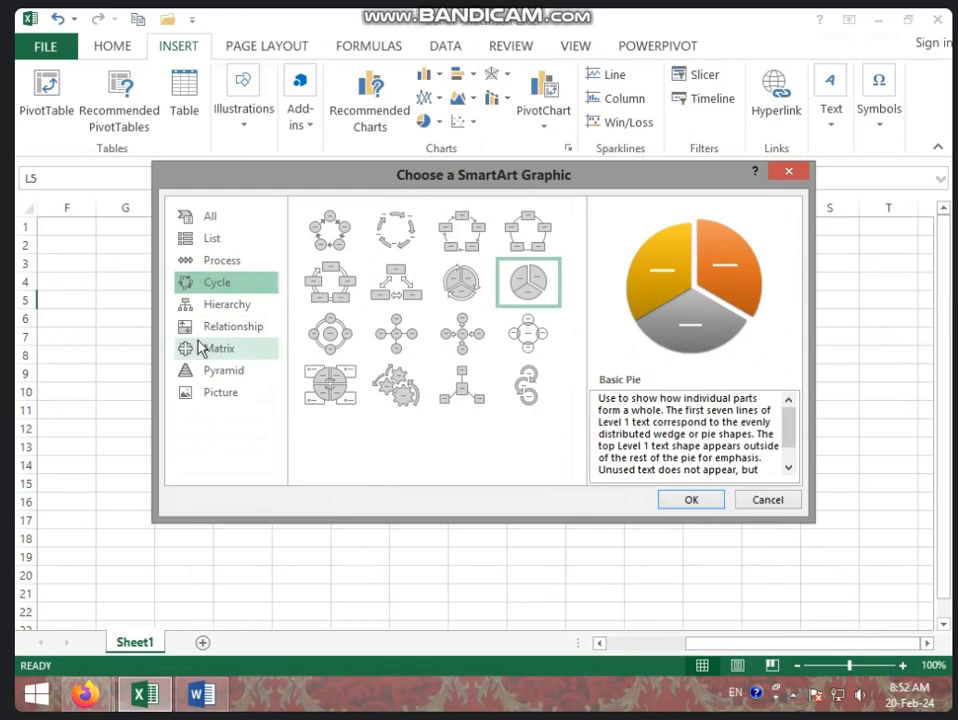
left_click(241, 222)
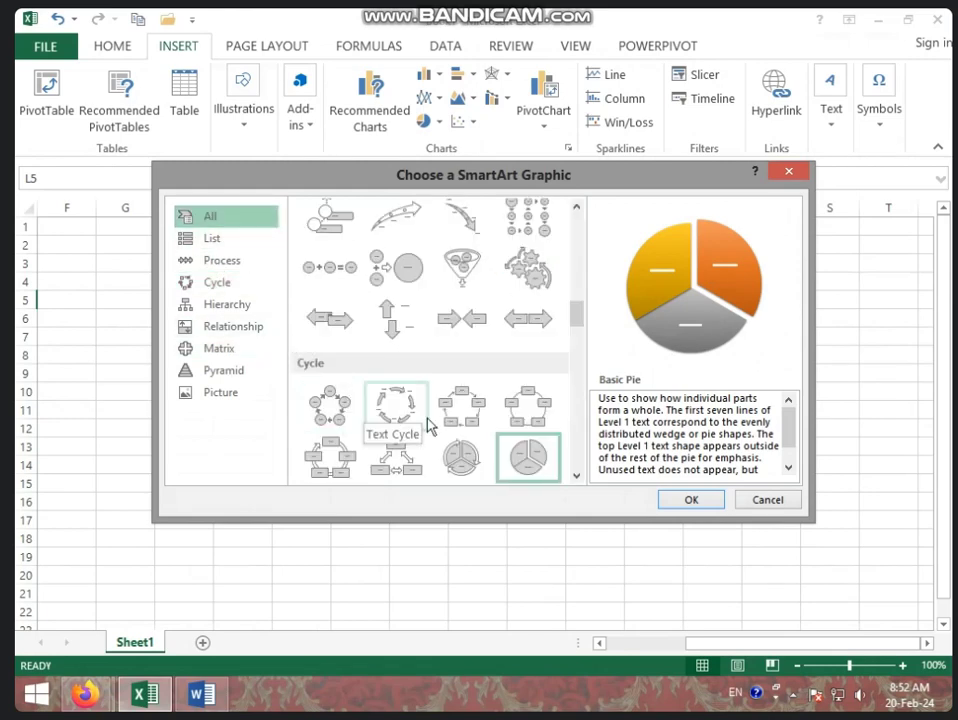
scroll(470, 425, "down", 3)
left_click(195, 306)
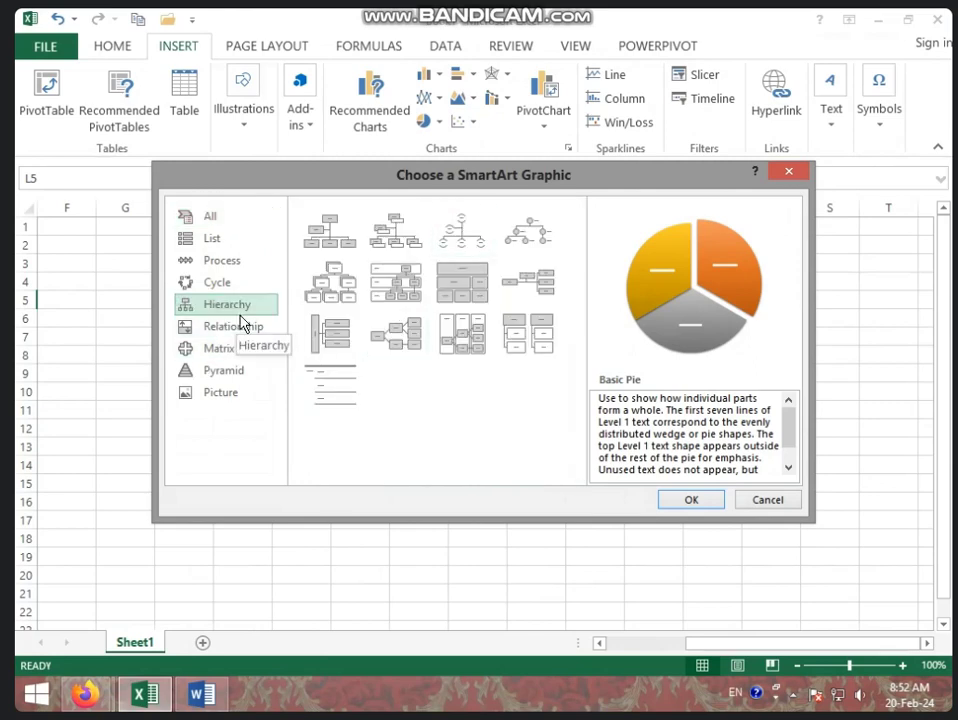
left_click(345, 292)
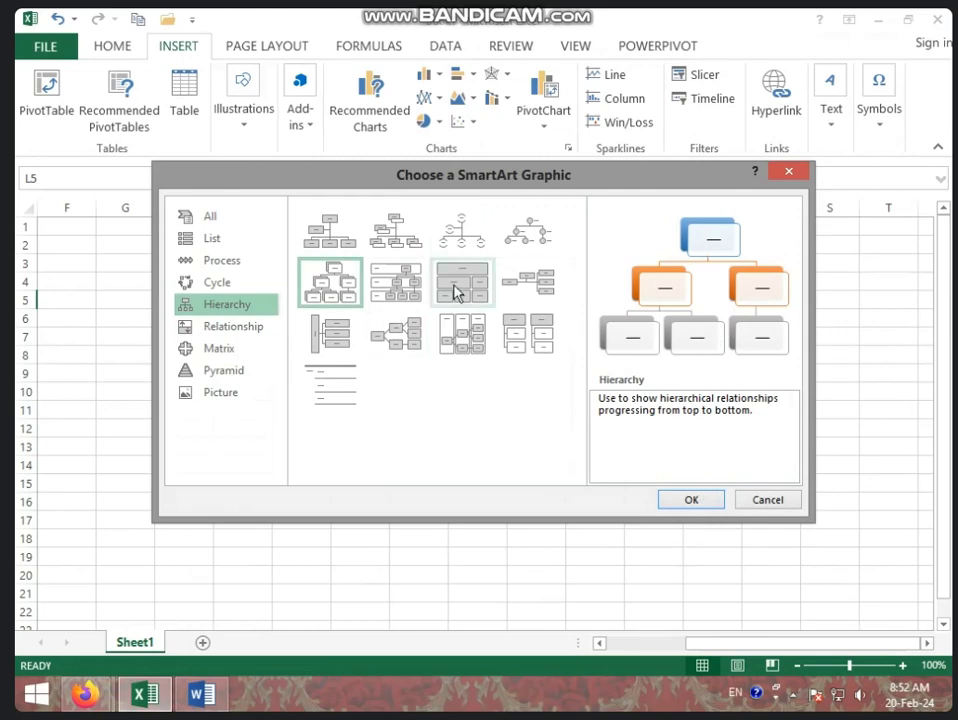
left_click(683, 505)
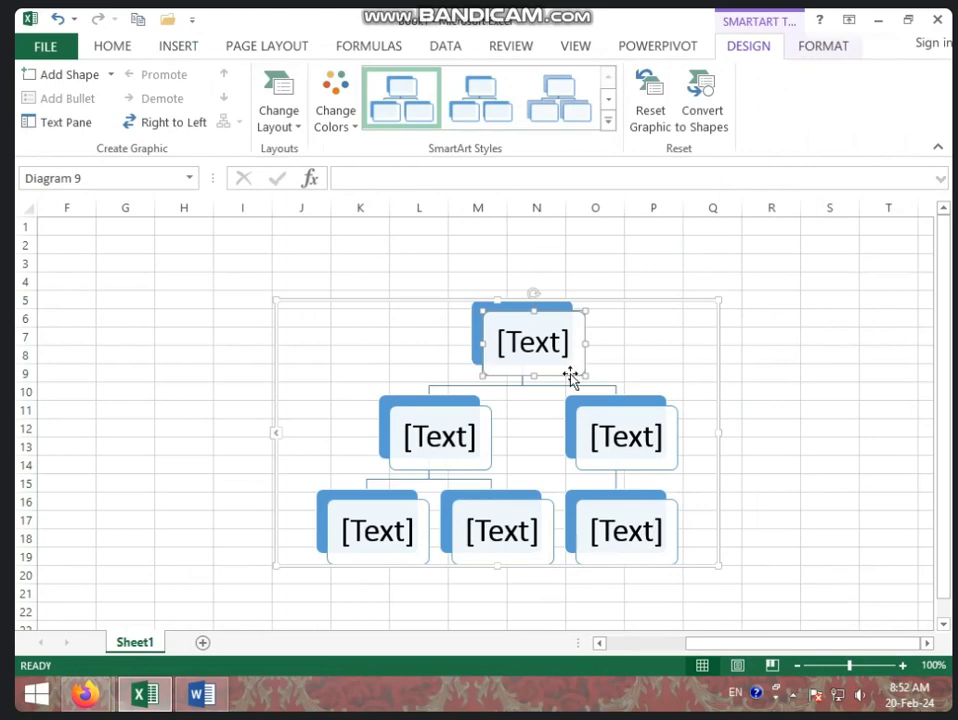
Type PRINCIPAL into the org chart's top box, correcting the mistyped letter
left_click(548, 352)
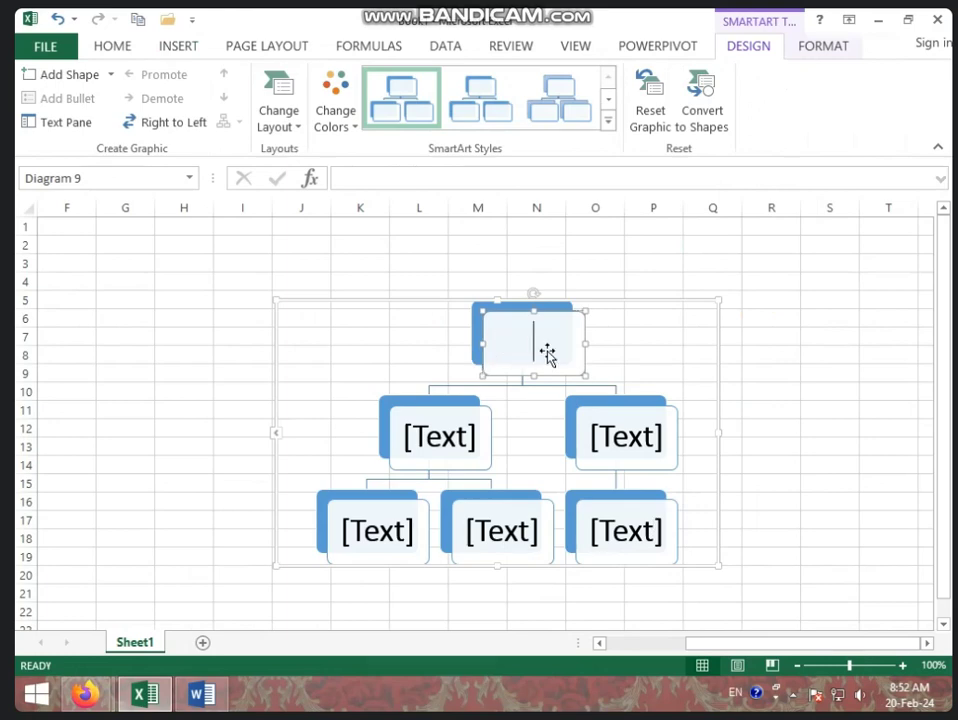
type("PRIU")
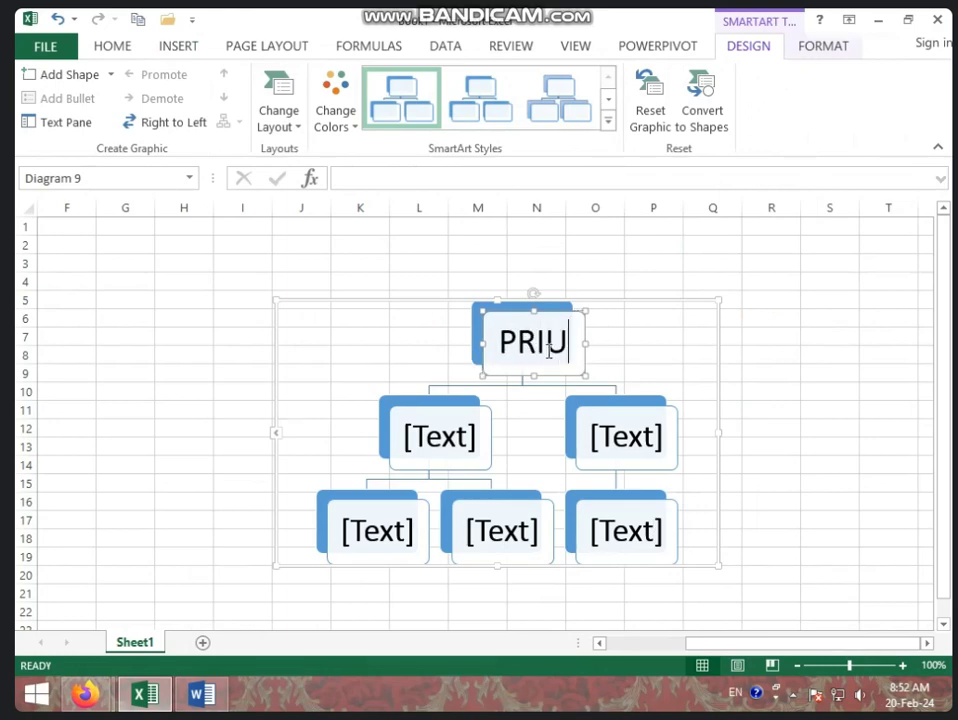
key("BackSpace")
type("NCIPAL")
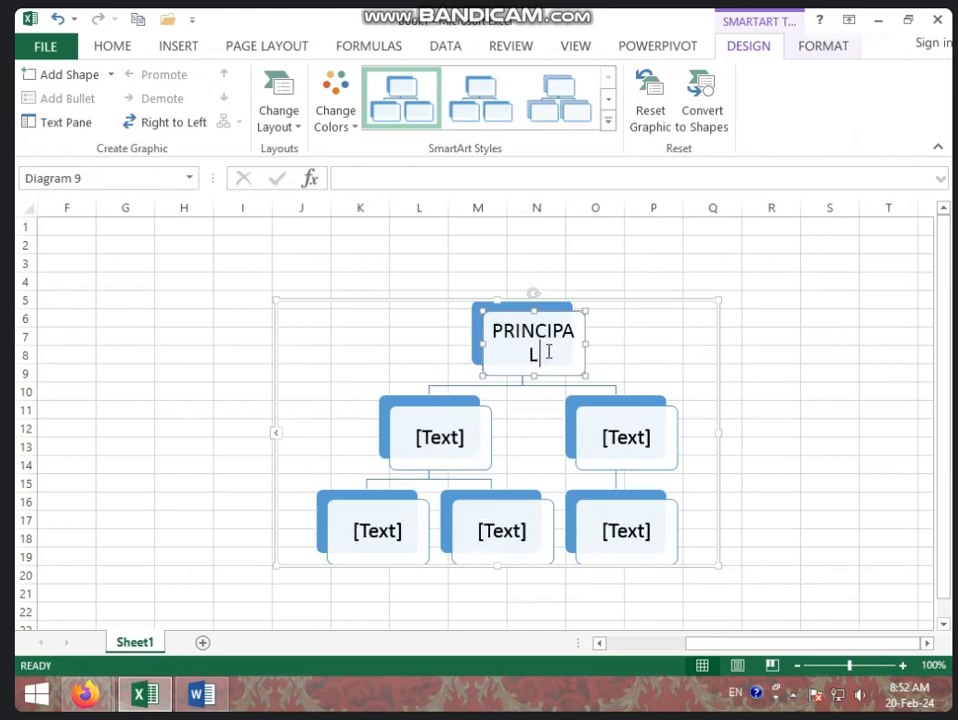
key("Return")
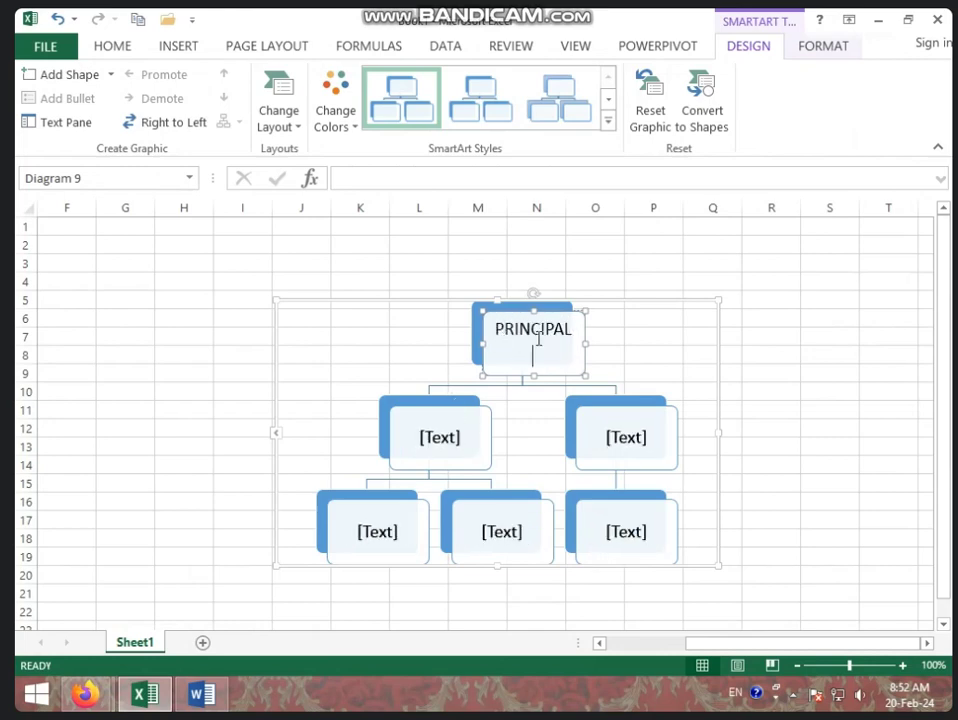
left_click(436, 436)
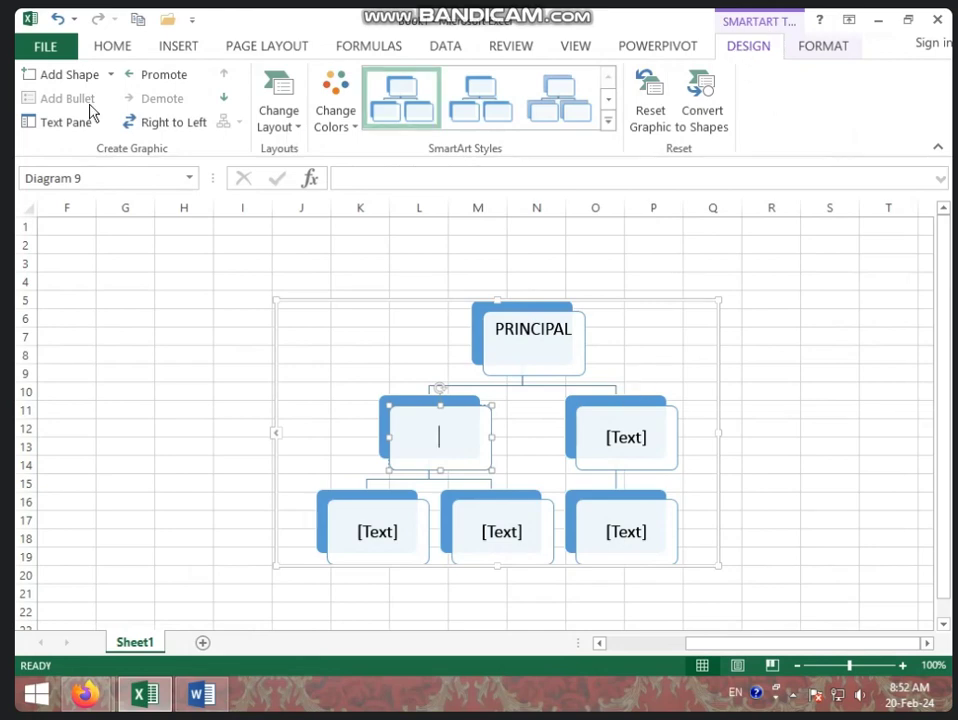
Open the Text Pane and enter VICE PRINCIPAL as the entry below PRINCIPAL
left_click(58, 124)
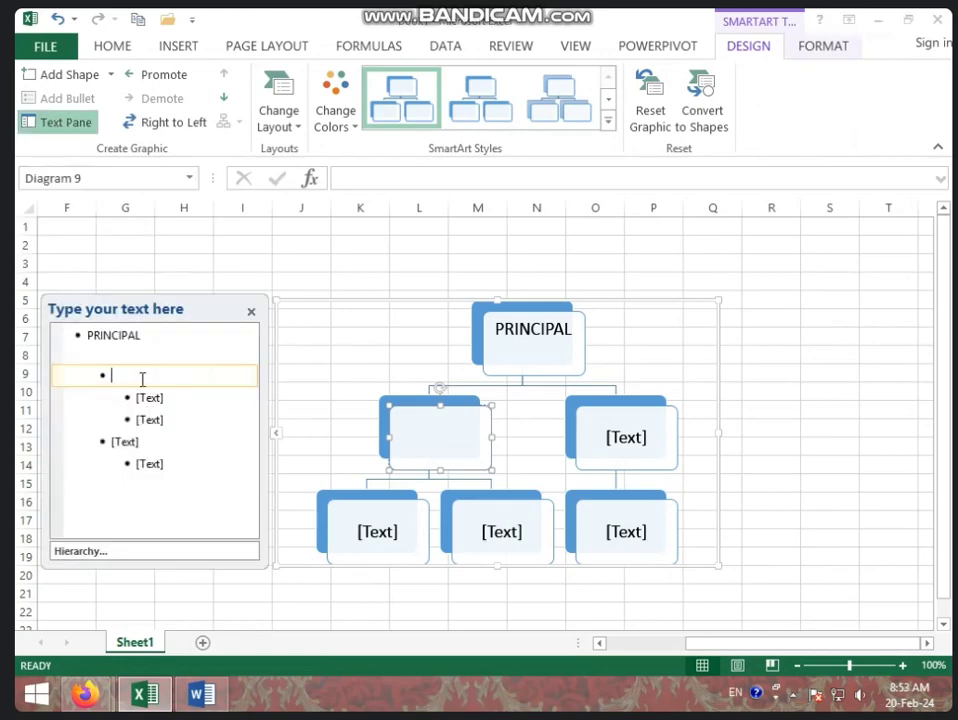
type("VI")
type("CE")
type(" PRINCIPAL")
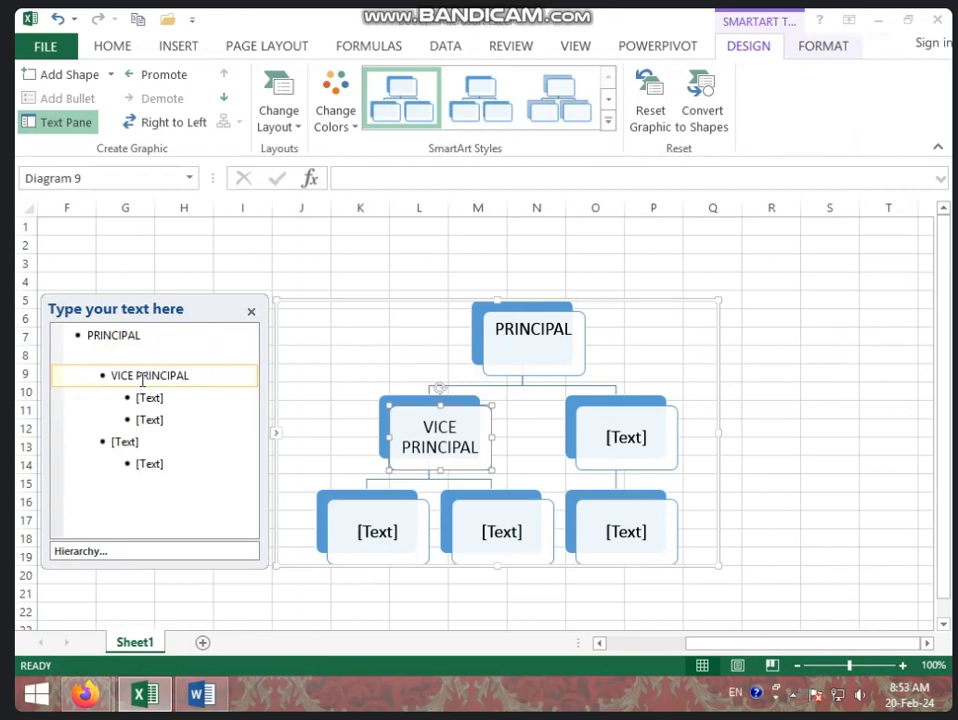
key("Return")
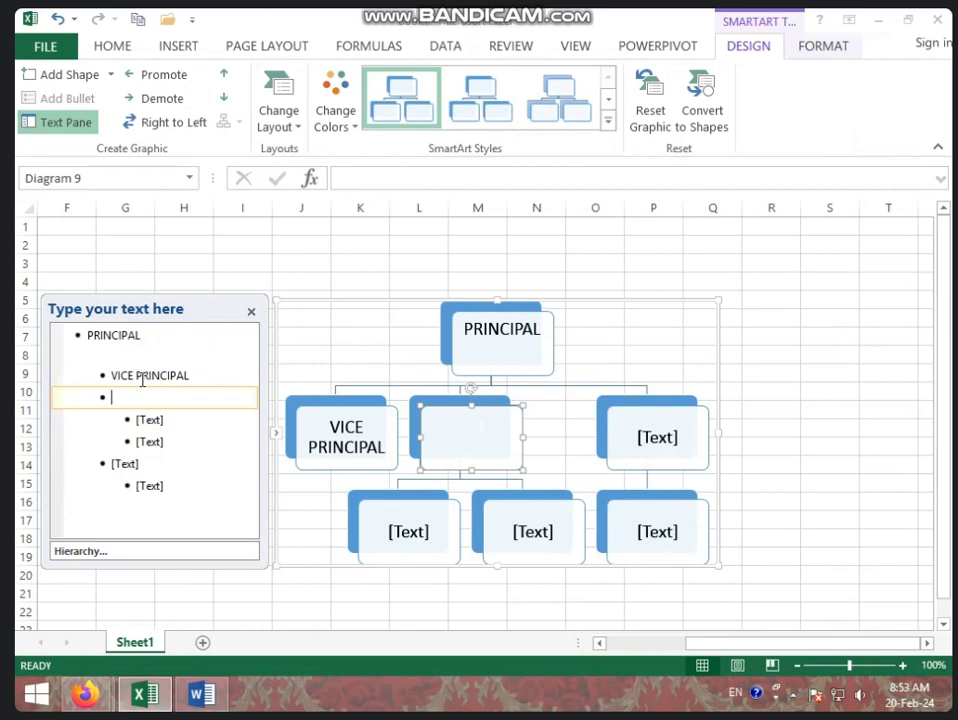
key("BackSpace")
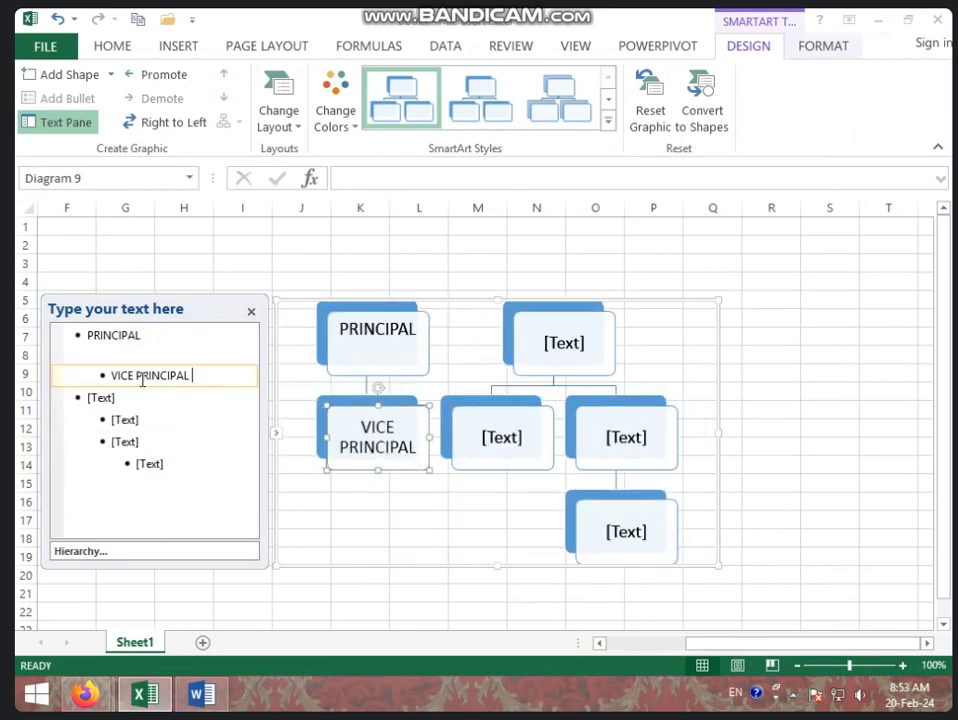
Add TEACHERS, STUDENT and one empty top-level entry, then close the Text Pane
left_click(118, 396)
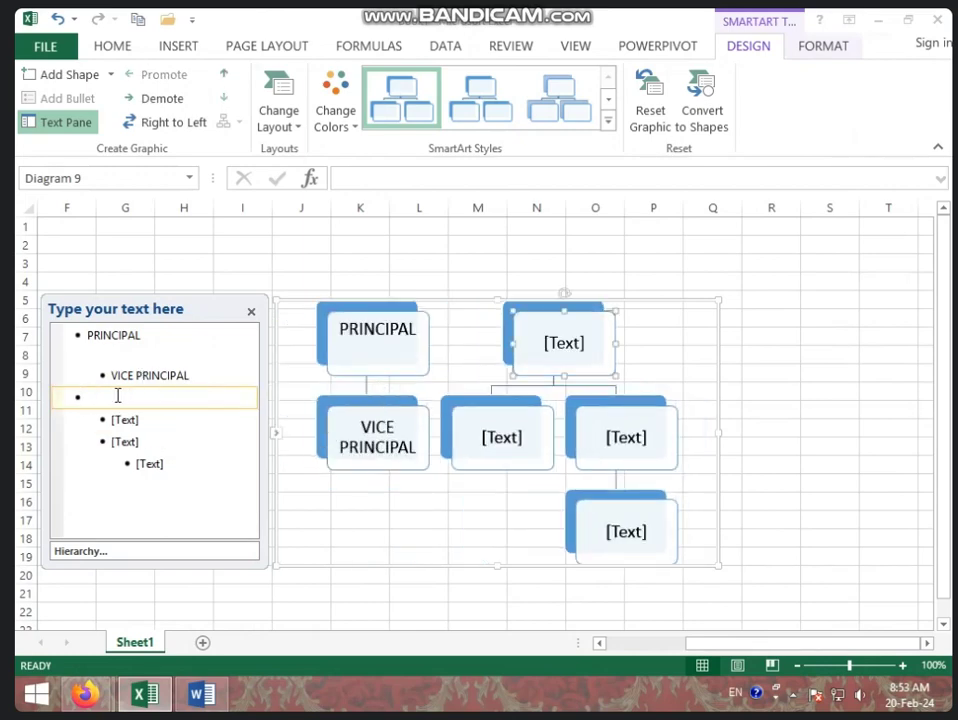
type("TEA")
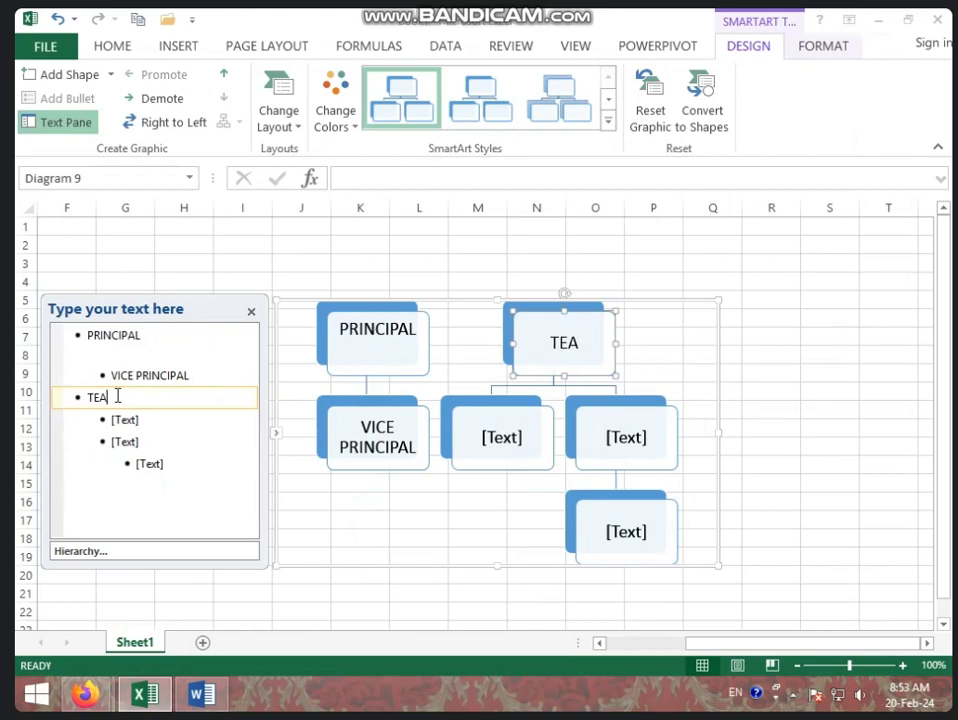
type("CHER")
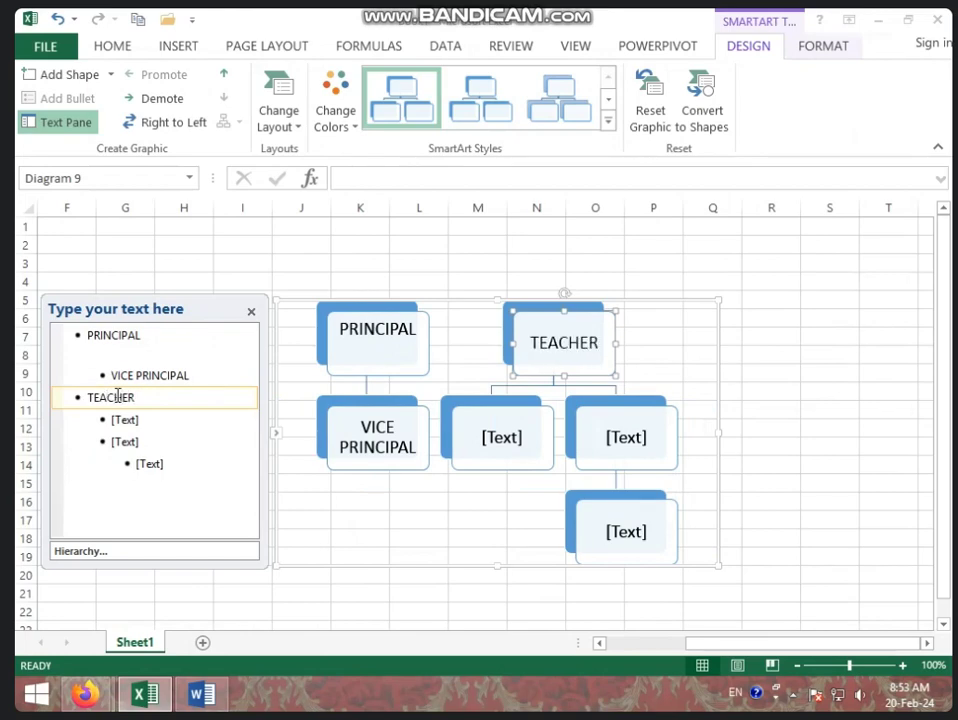
type("S")
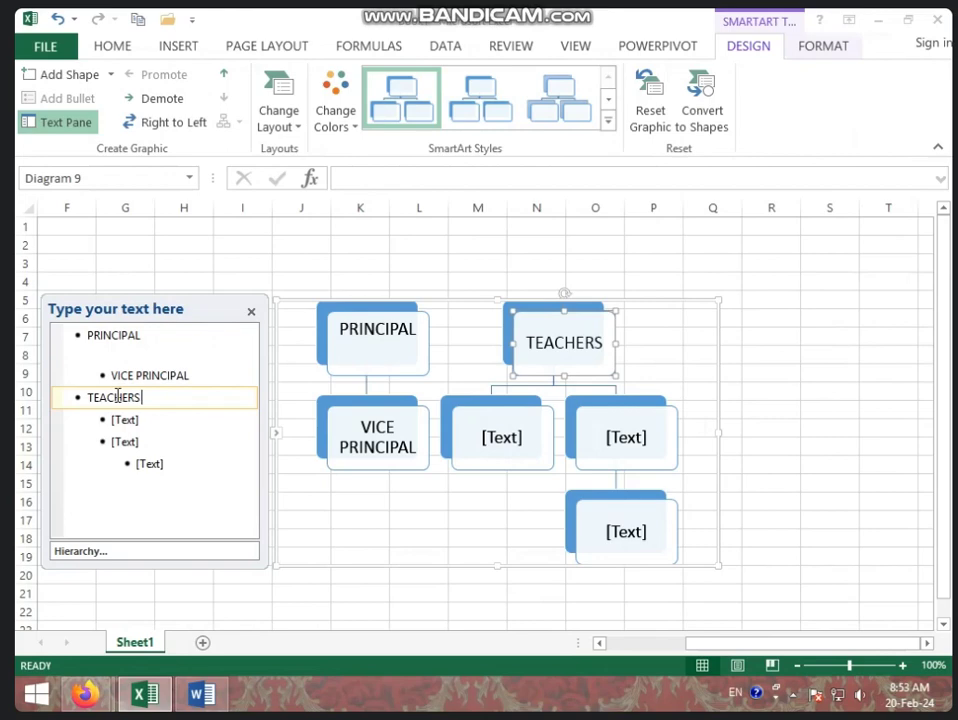
key("Return")
type("ST")
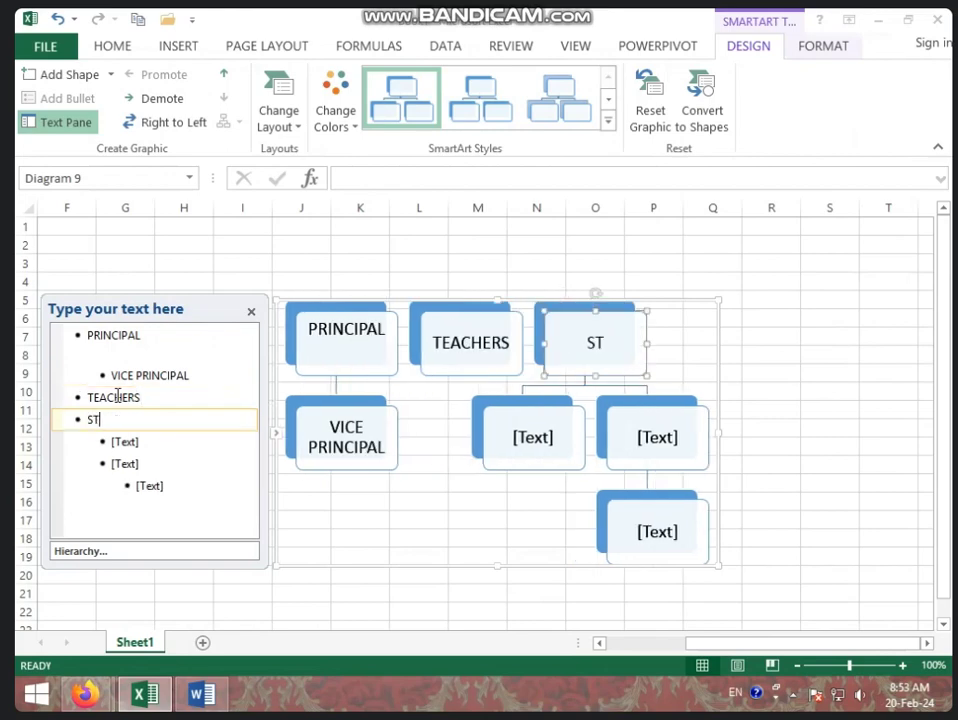
type("UDENT")
key("Return")
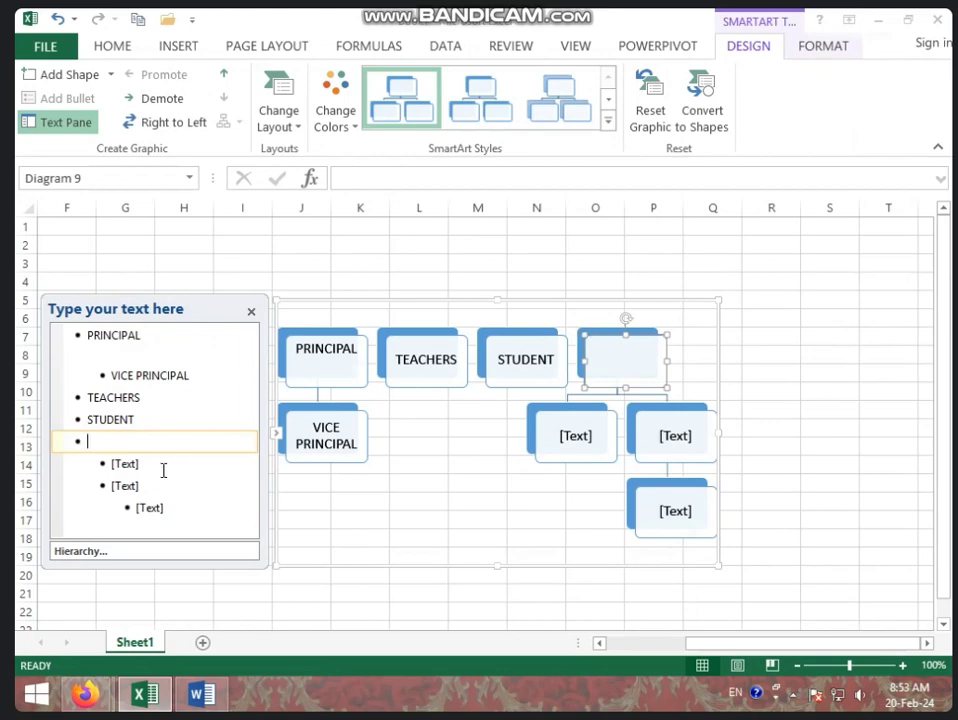
left_click(135, 468)
left_click(599, 445)
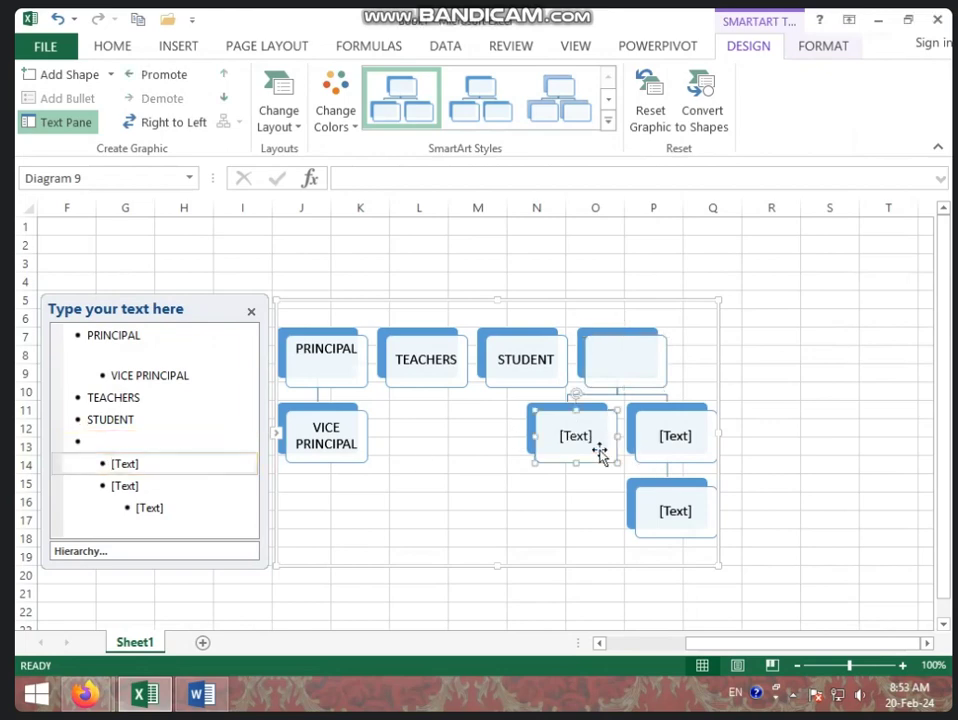
left_click(695, 525)
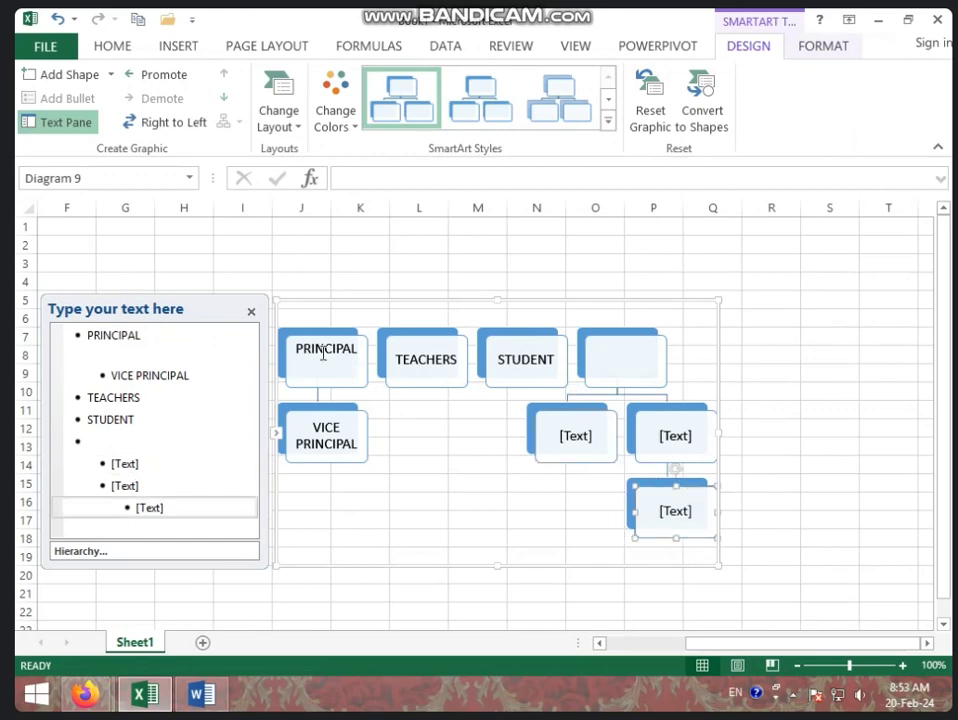
left_click(251, 311)
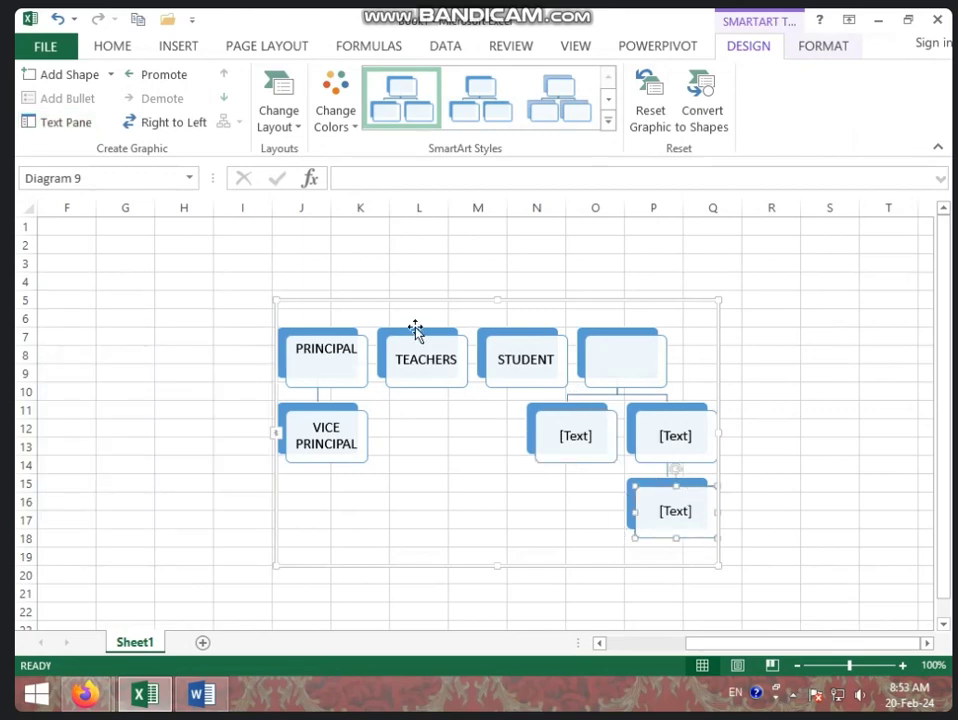
Add two empty shapes under the TEACHERS box, keeping them side by side on one level
left_click_drag(406, 343, 371, 334)
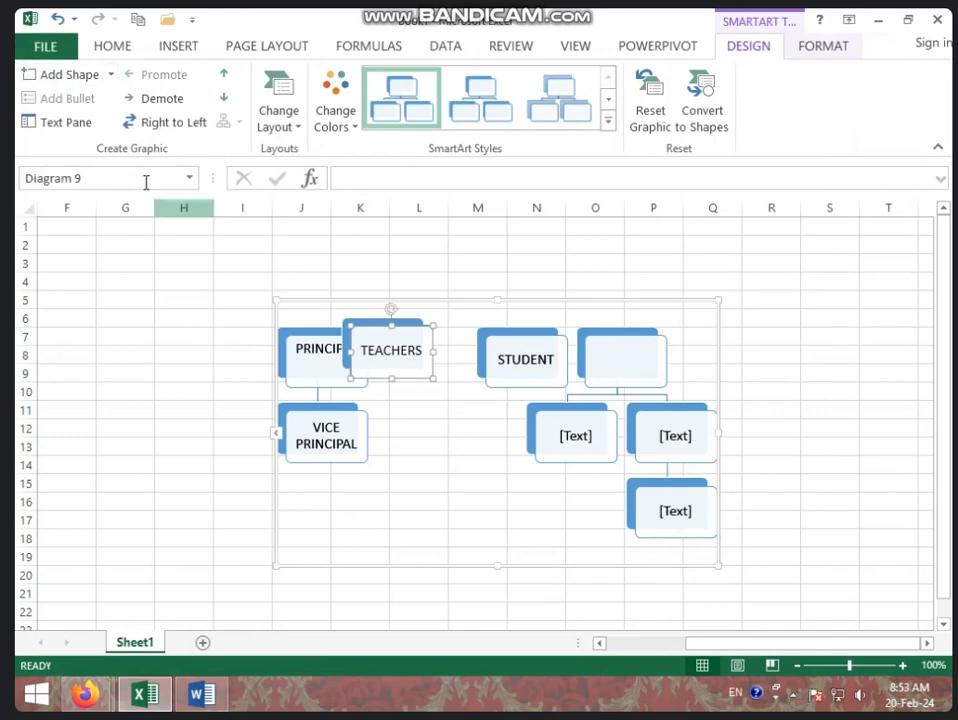
left_click(79, 75)
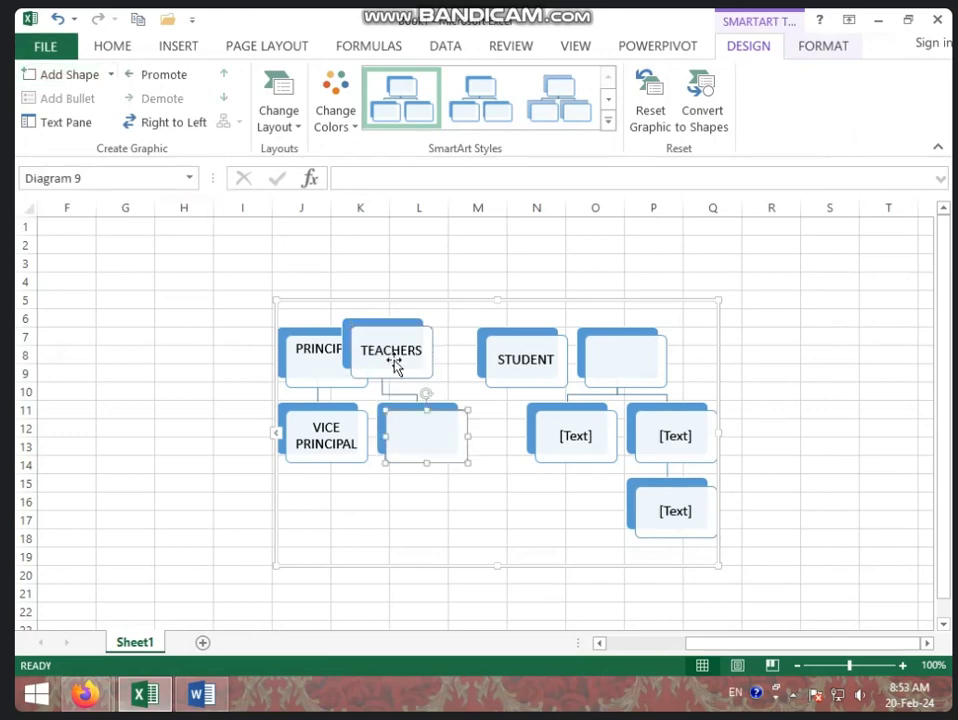
left_click(66, 76)
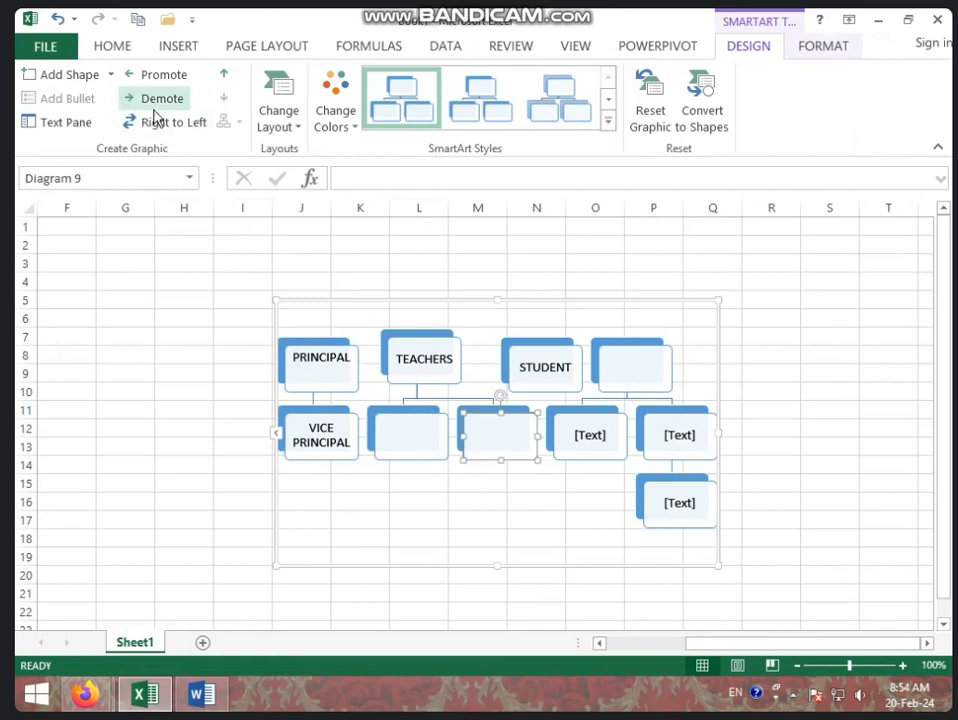
left_click(157, 103)
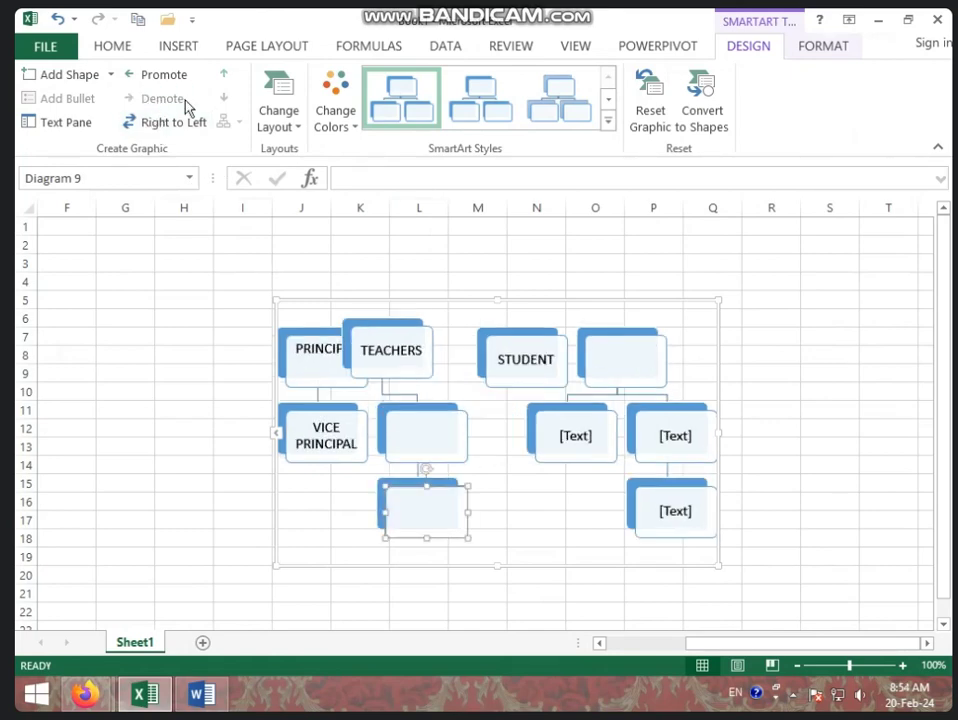
left_click(146, 80)
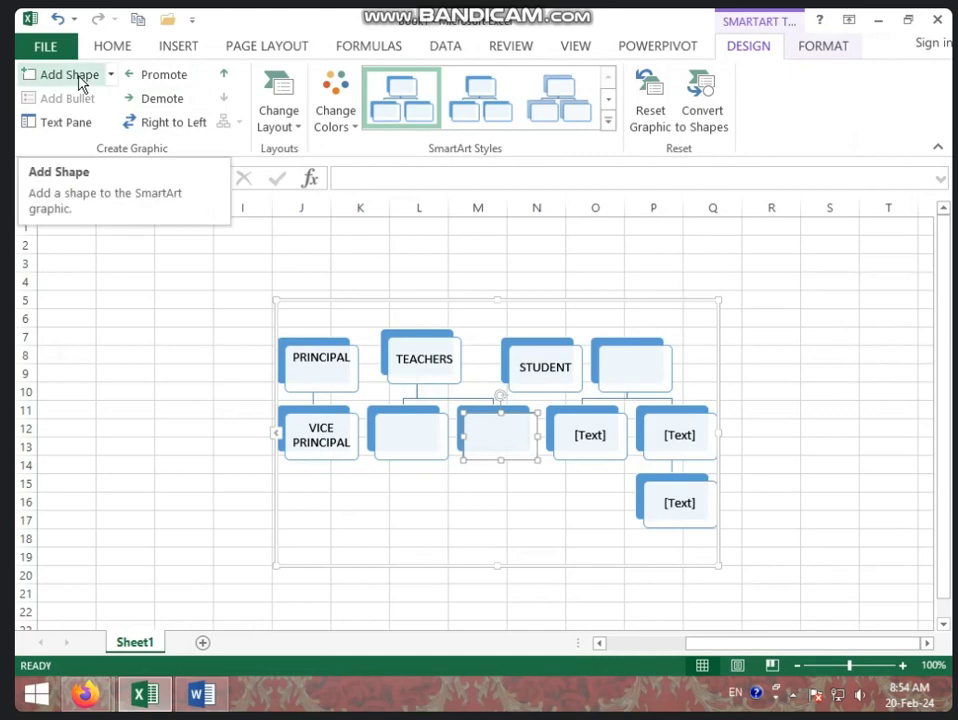
left_click(393, 420)
left_click(340, 362)
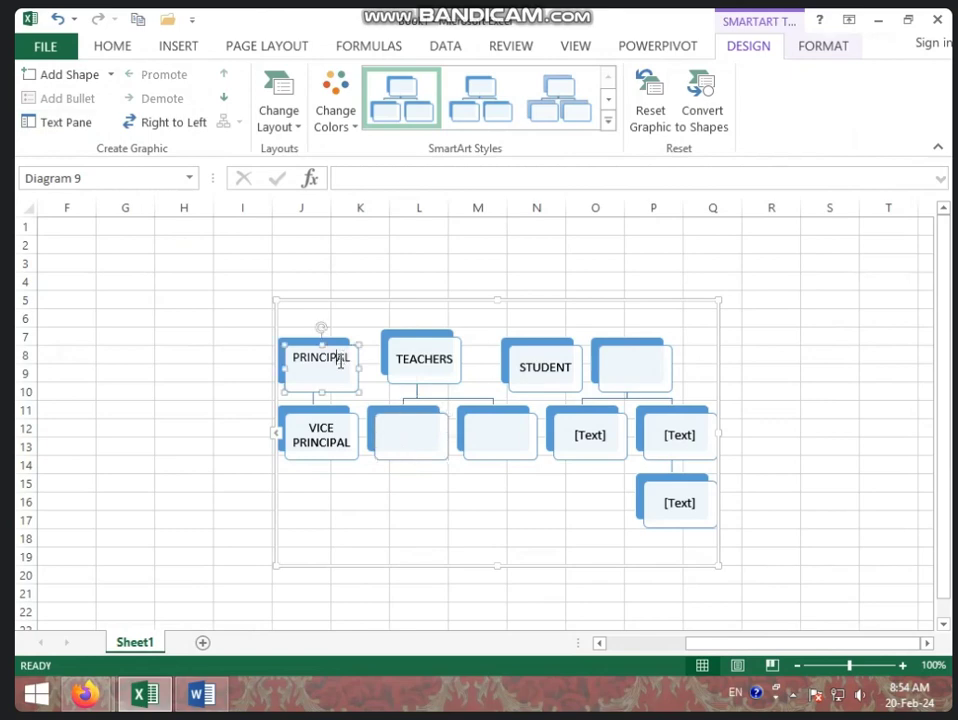
Mirror the org chart Right to Left so PRINCIPAL and VICE PRINCIPAL sit on the right
left_click(390, 297)
left_click(314, 357)
left_click(160, 125)
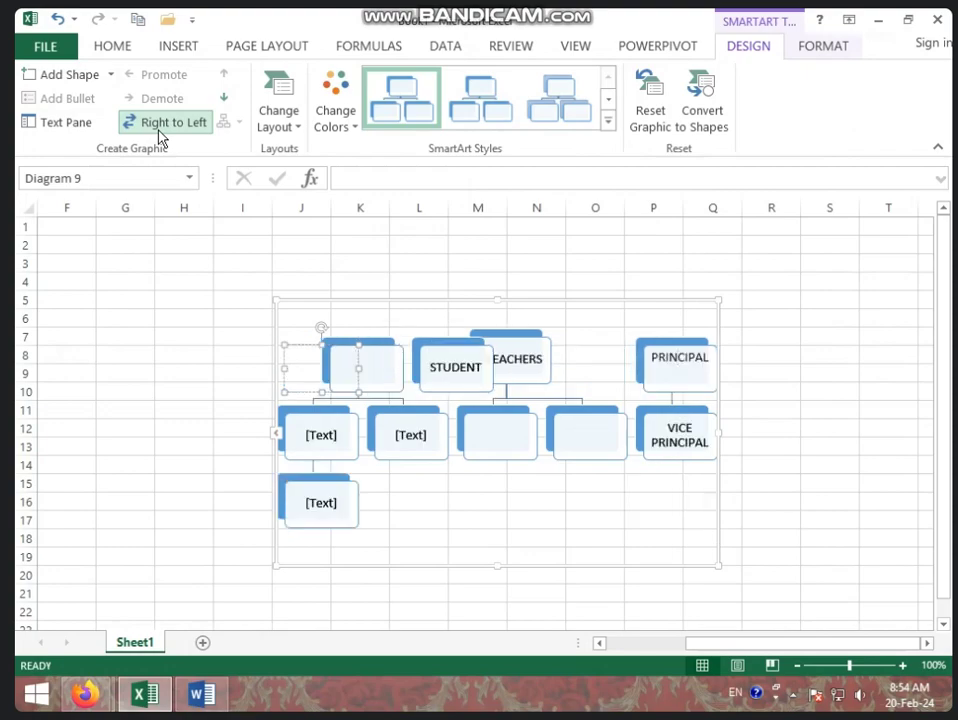